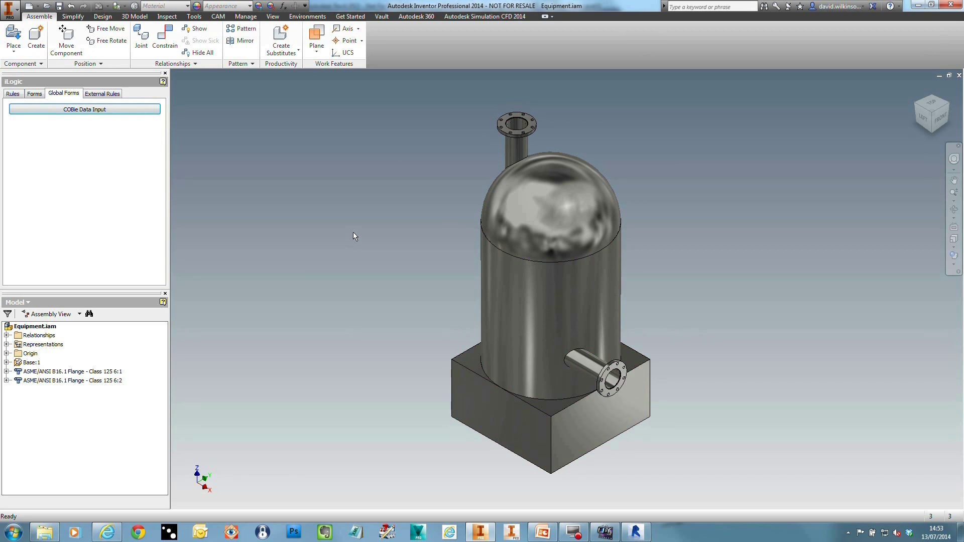
Step: Highlight the base and the ASME/ANSI B16.1 flanges in the Equipment assembly to inspect its components
click(31, 372)
click(32, 362)
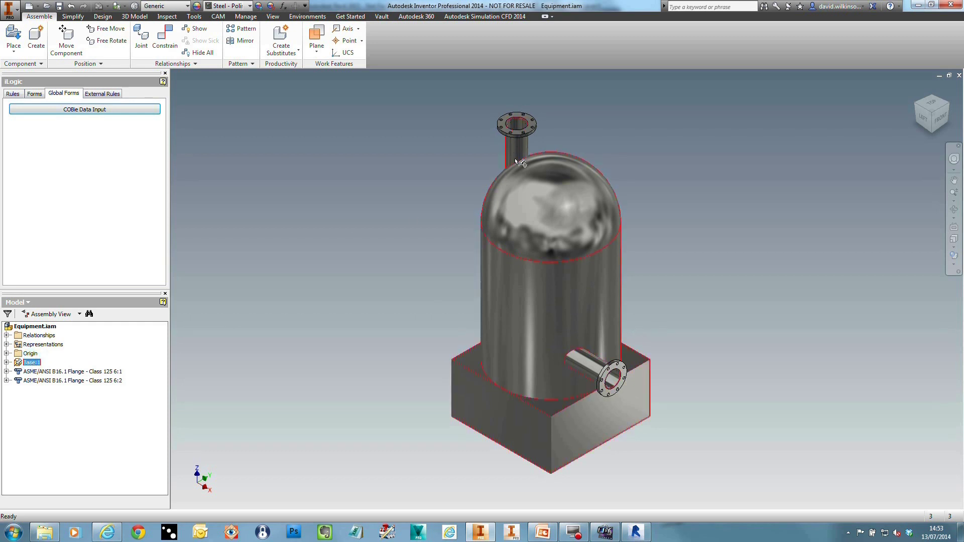
click(60, 380)
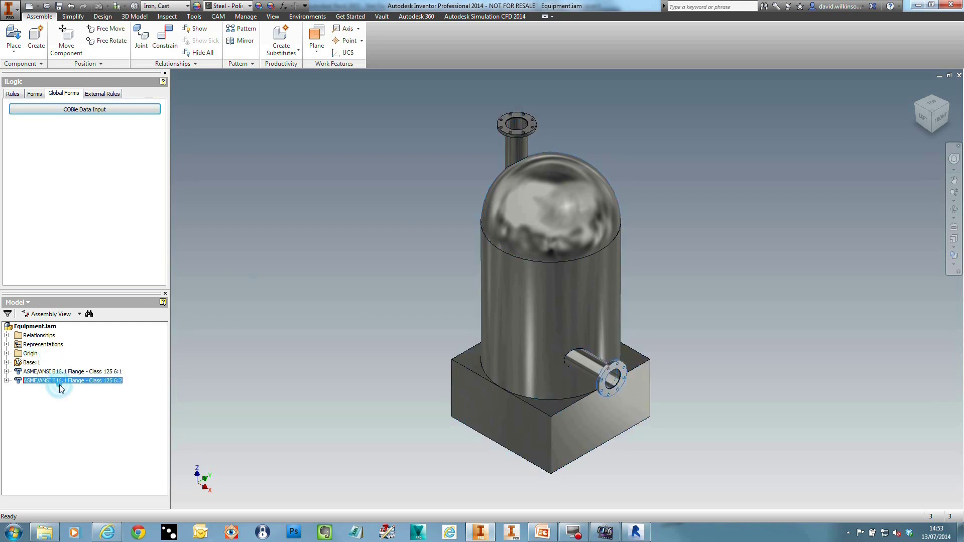
click(388, 192)
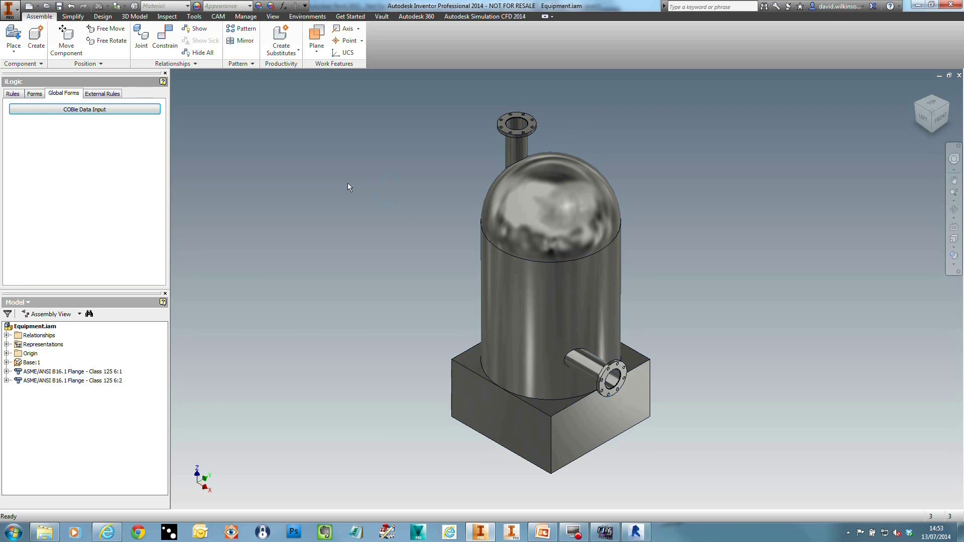
Step: Create a simplified part from the whole Equipment.iam assembly
click(73, 16)
click(89, 41)
key(Return)
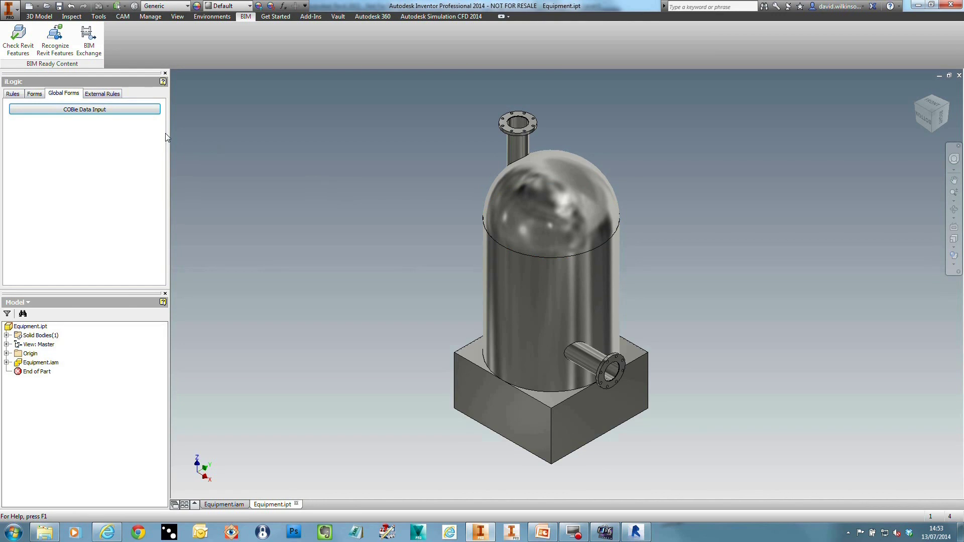
Step: Start Recognize Revit Features with recognized features kept, and select the upper flange's bore for Fill Voids
click(58, 50)
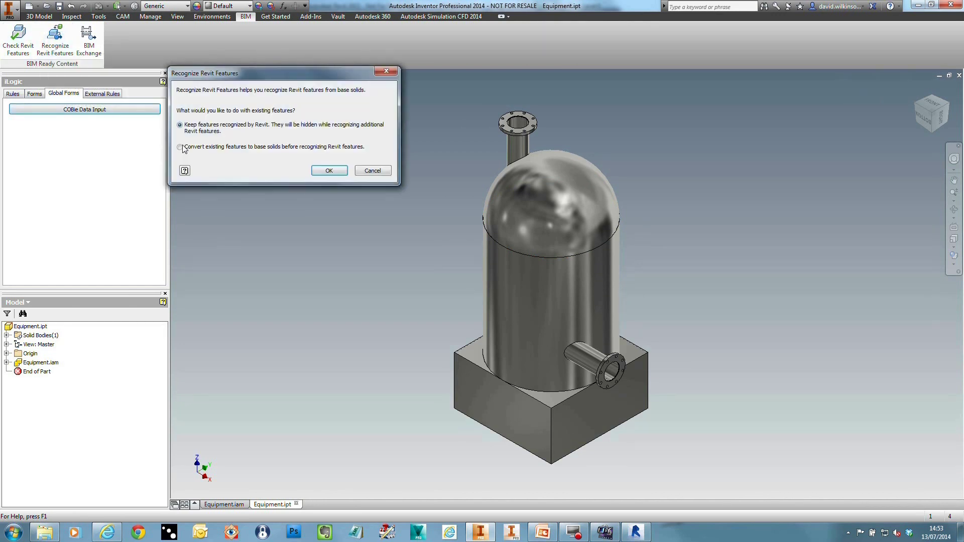
click(329, 170)
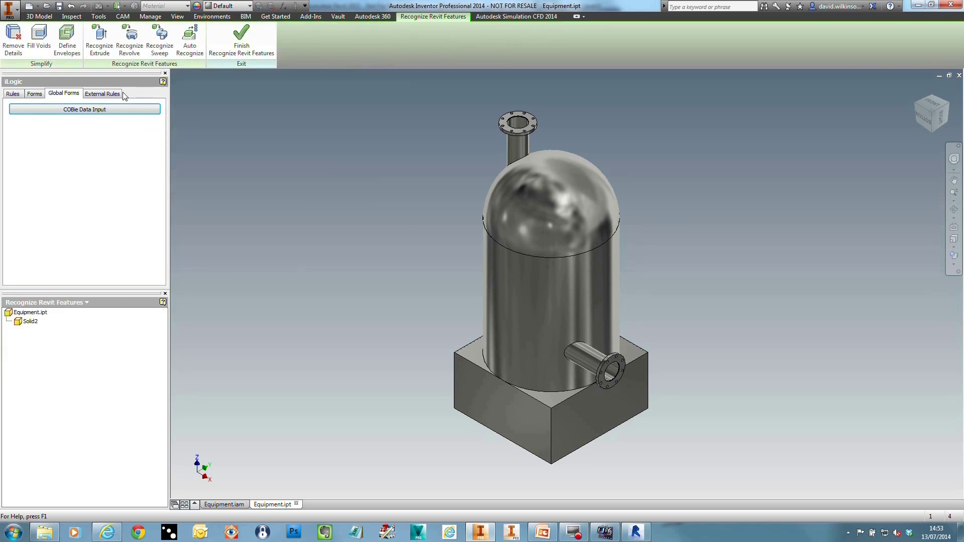
click(39, 37)
scroll(525, 119, up, 8)
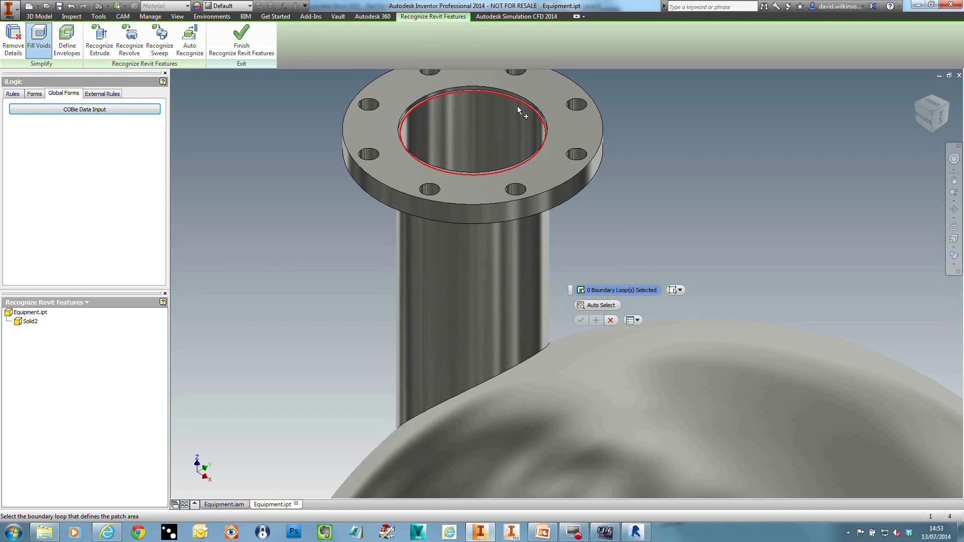
click(523, 98)
scroll(583, 234, down, 5)
scroll(586, 234, down, 3)
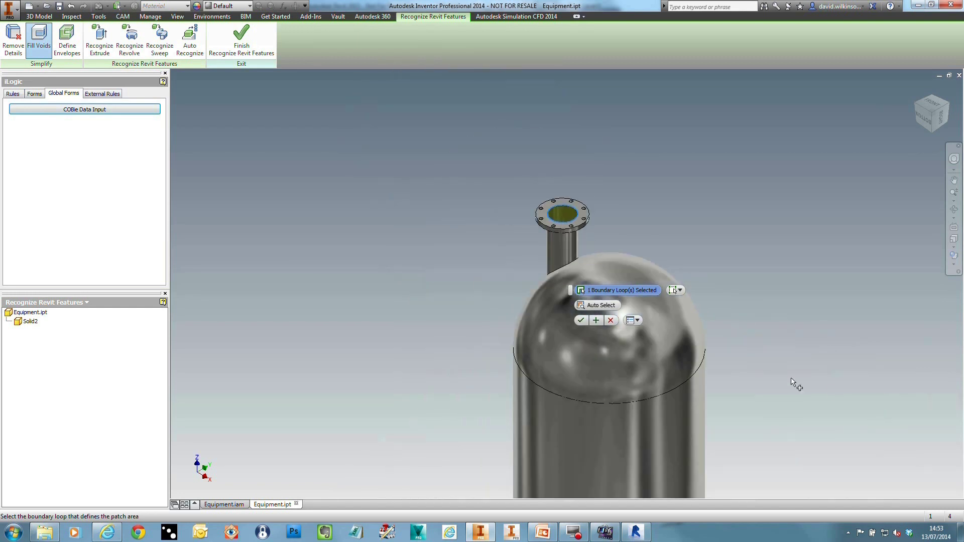
Step: Add the lower side flange's bore to the void selection and fill both openings
middle_drag(833, 393, 833, 211)
scroll(685, 226, up, 6)
middle_drag(477, 438, 531, 269)
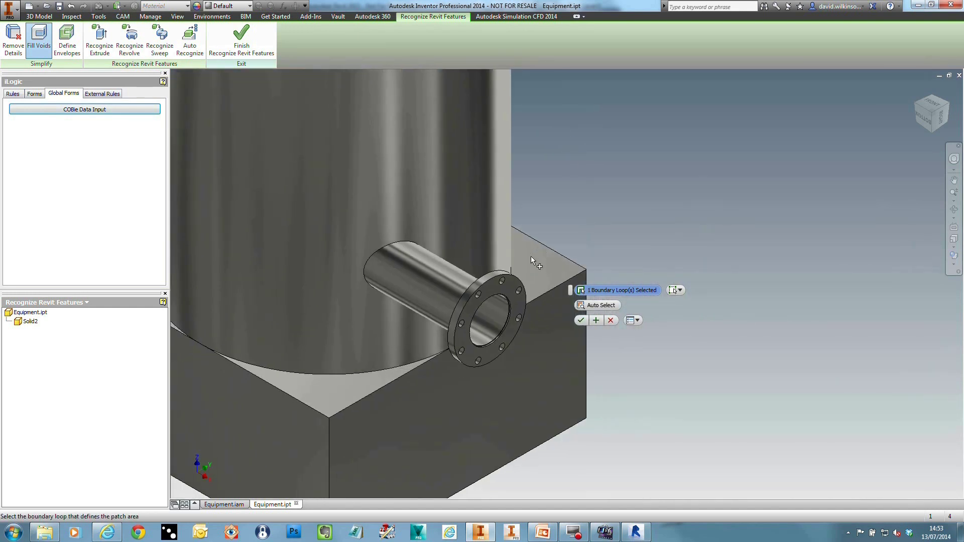
click(508, 318)
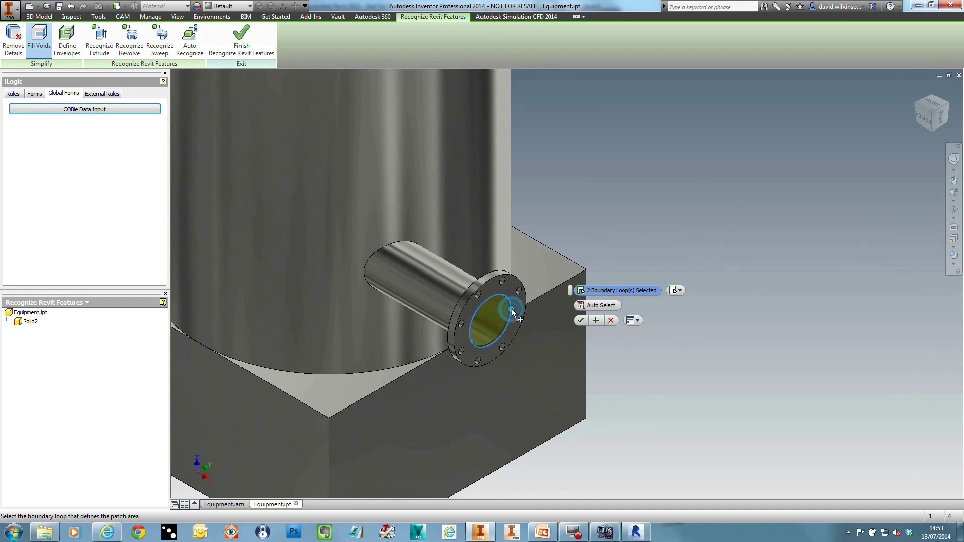
click(581, 320)
Step: Auto-recognize the Revit features of the filled part and finish the feature recognition
scroll(709, 201, down, 3)
scroll(709, 199, down, 2)
middle_drag(677, 234, 645, 269)
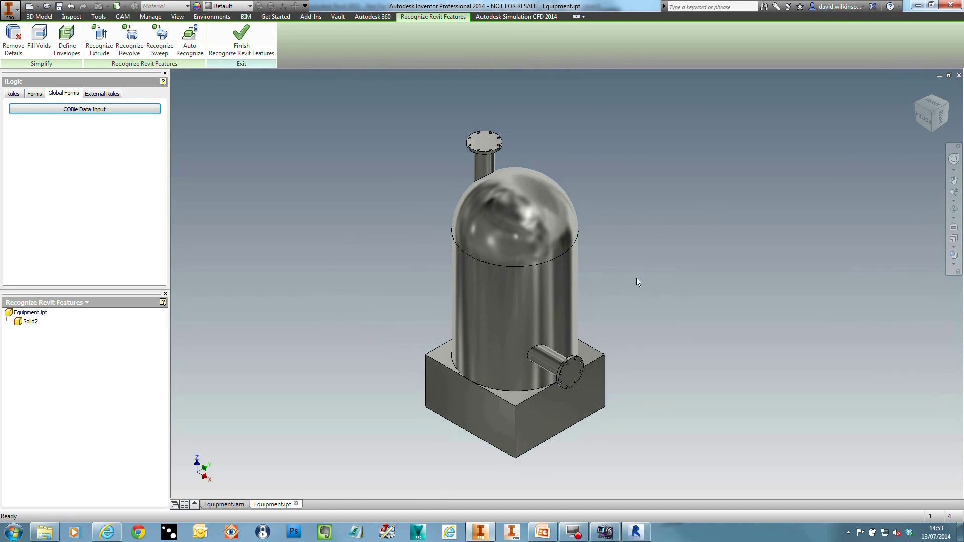
click(193, 40)
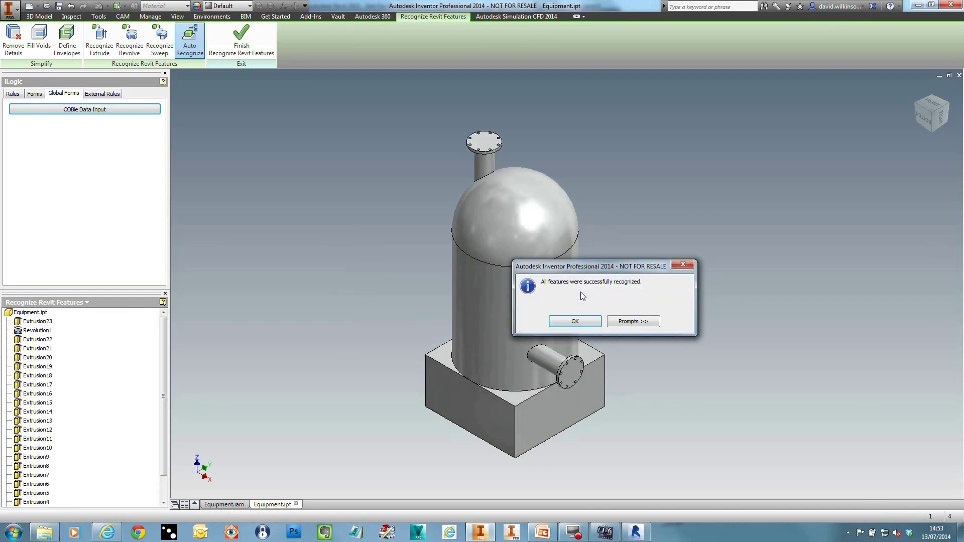
click(588, 326)
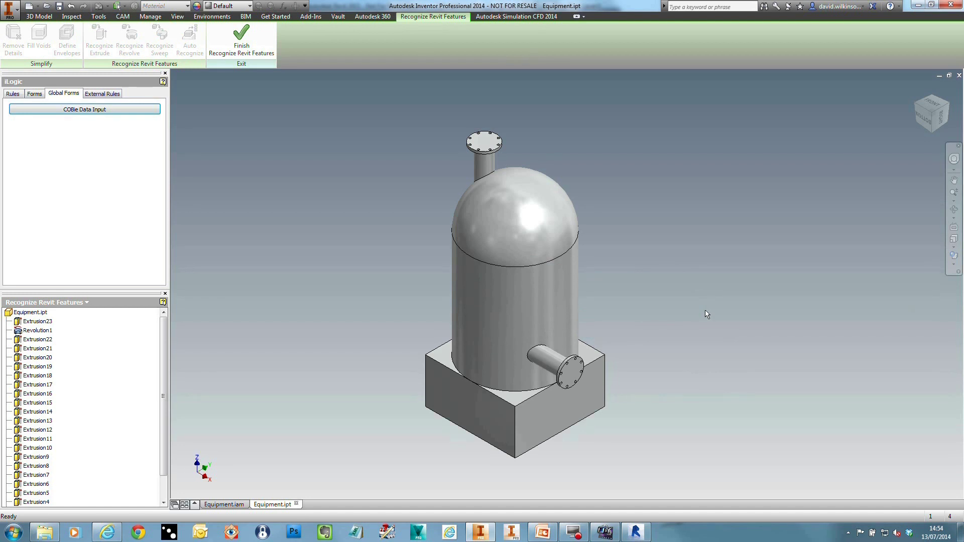
click(245, 45)
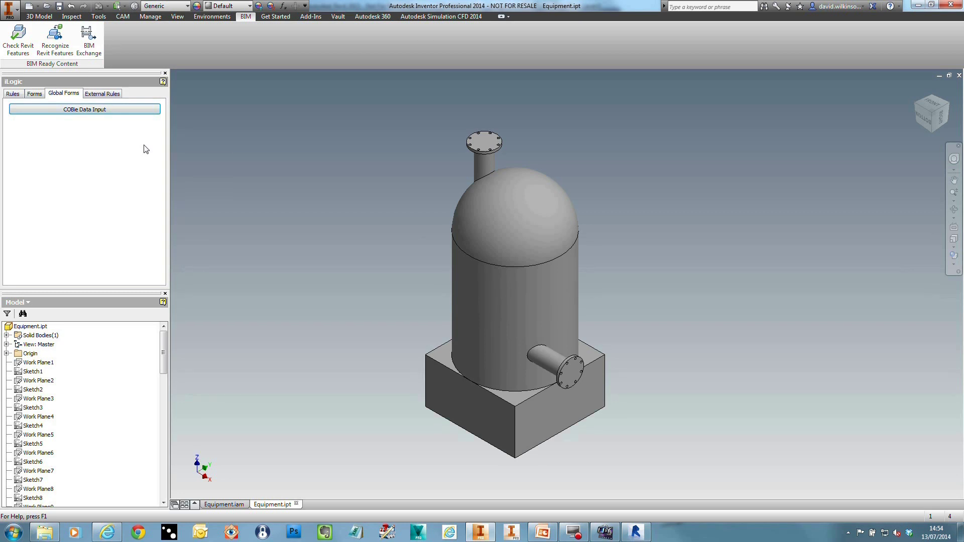
Step: Run the external iLogic rule that adds the COBie properties to the part
click(101, 94)
right_click(50, 113)
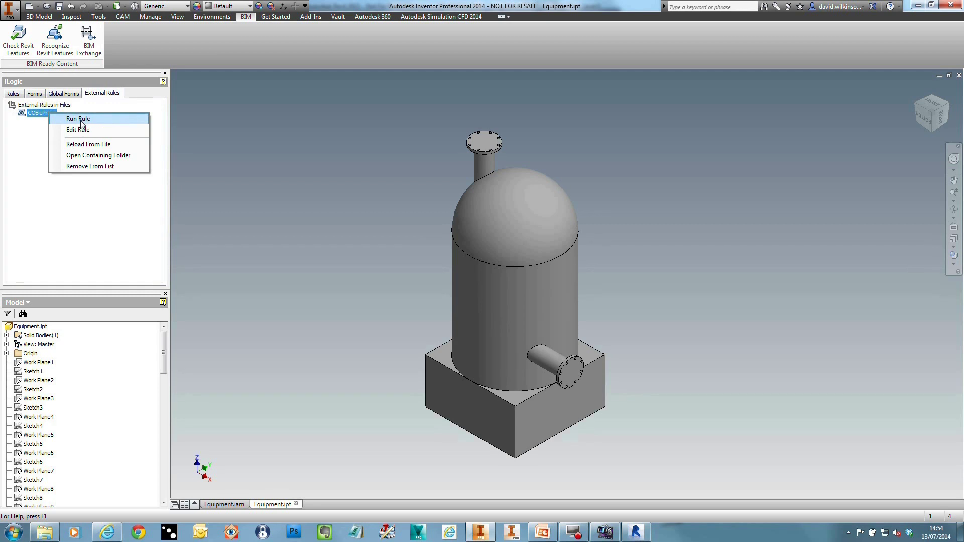
click(81, 122)
Step: Open the COBie Data Input form and review its main and secondary properties
click(64, 94)
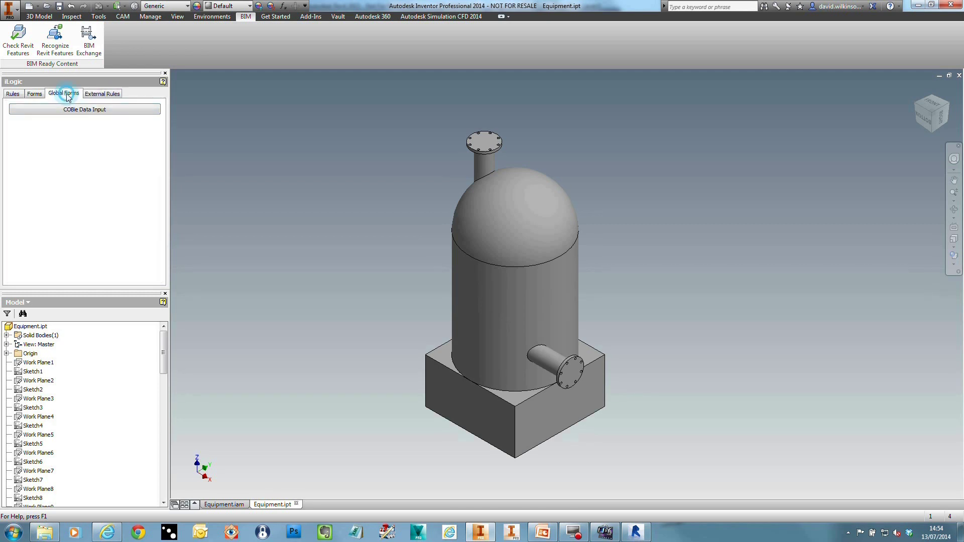
click(66, 112)
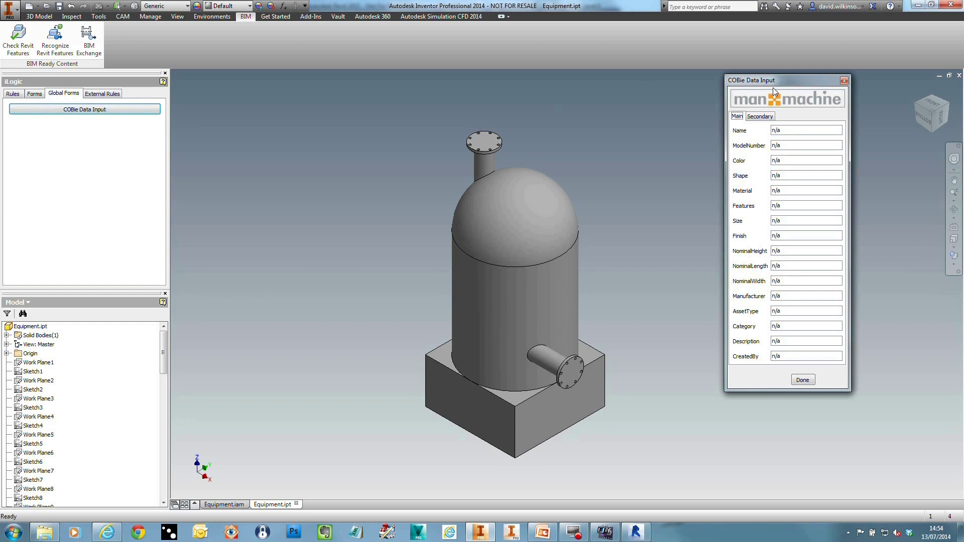
drag(781, 79, 766, 100)
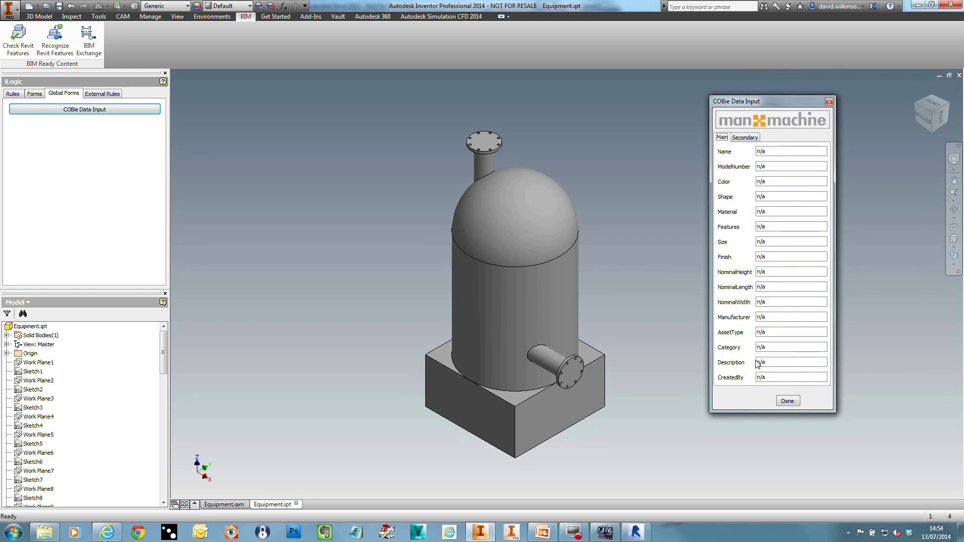
click(747, 140)
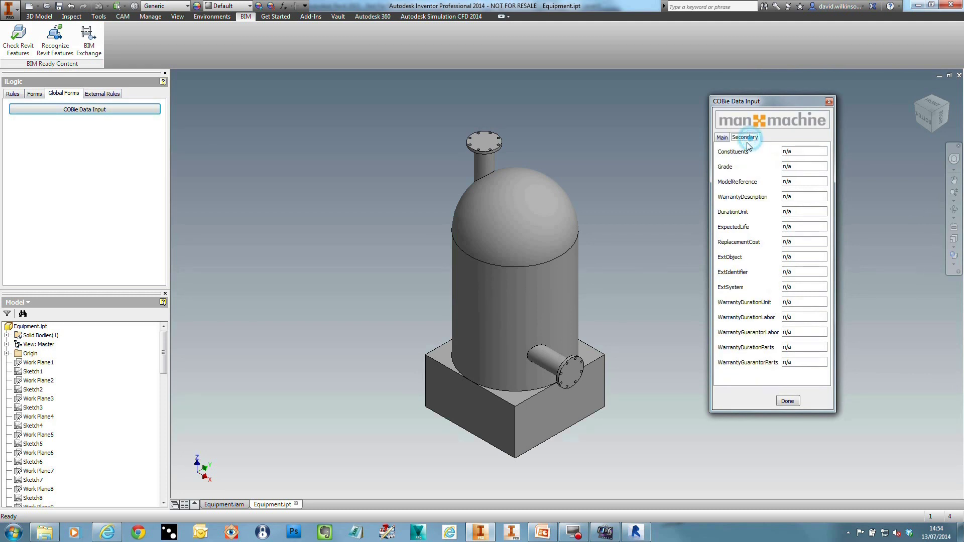
click(722, 138)
Step: Fill in the COBie data with name HEATER, model number MM123 and material COPPER, and accept the form
double_click(777, 153)
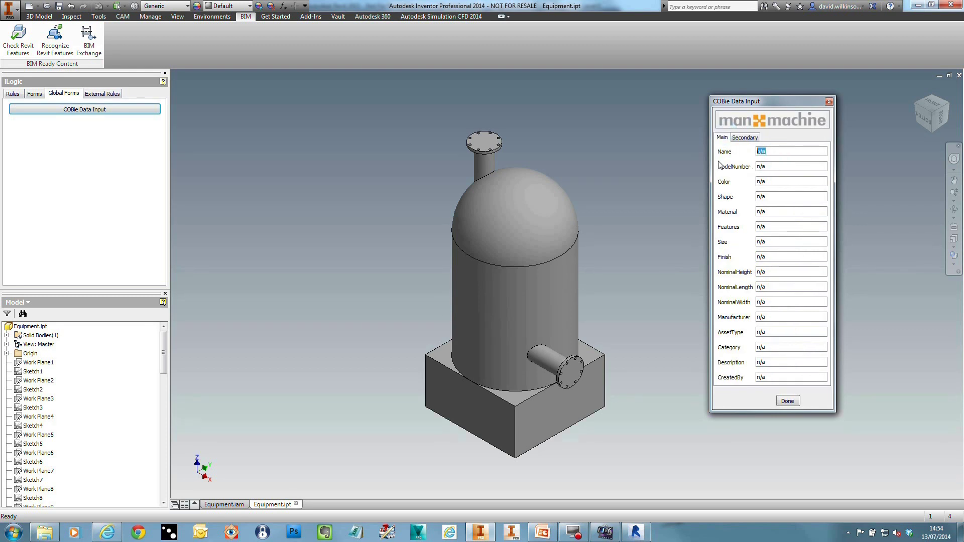
text(HEATER)
double_click(771, 167)
text(MM123)
key(Caps_Lock)
double_click(769, 212)
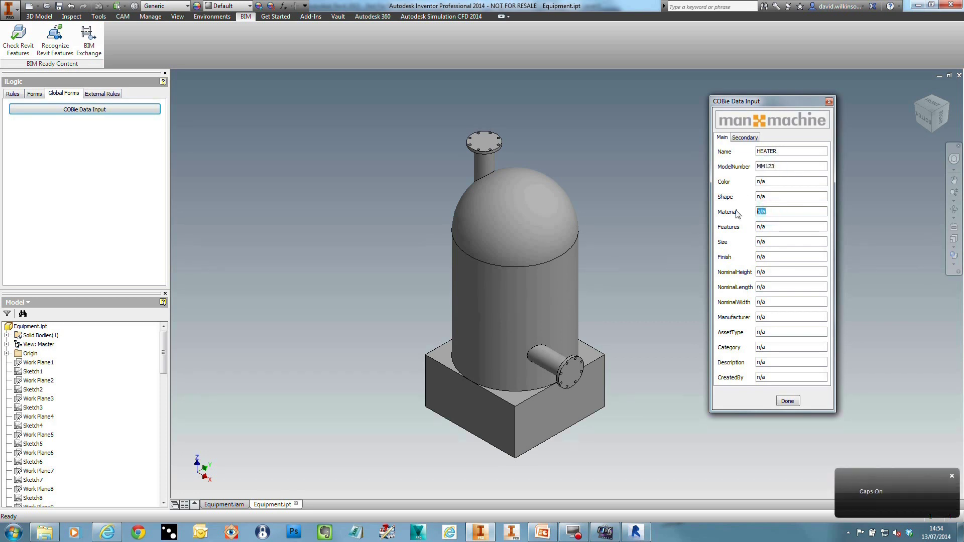
text(COPPER)
click(787, 400)
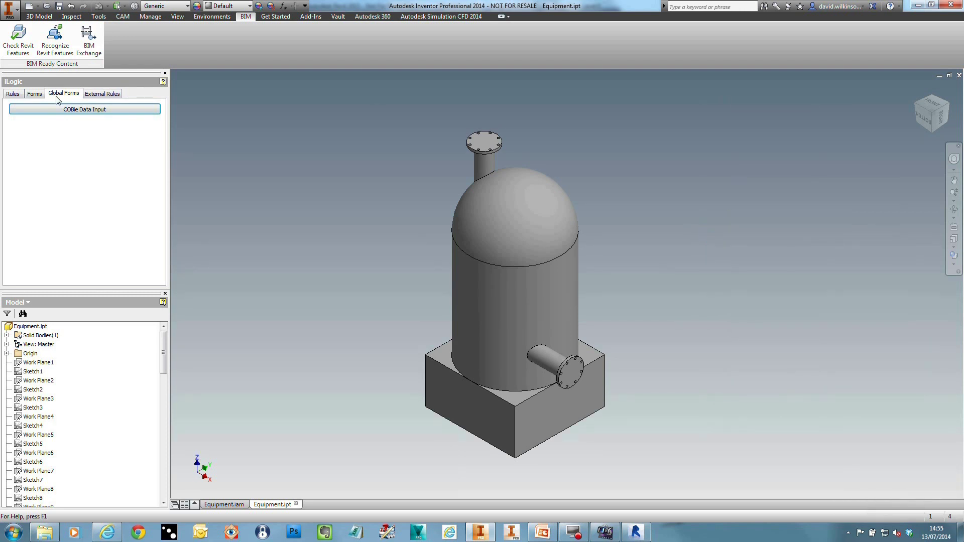
Step: In BIM Exchange, add a circular pipe connector with system type Domestic Hot Water to the upper flange's face
click(89, 40)
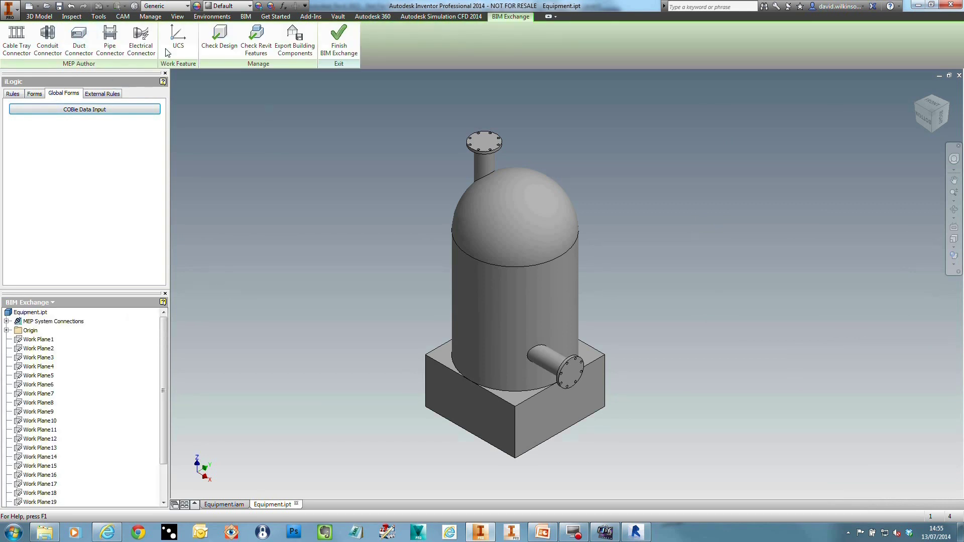
click(112, 33)
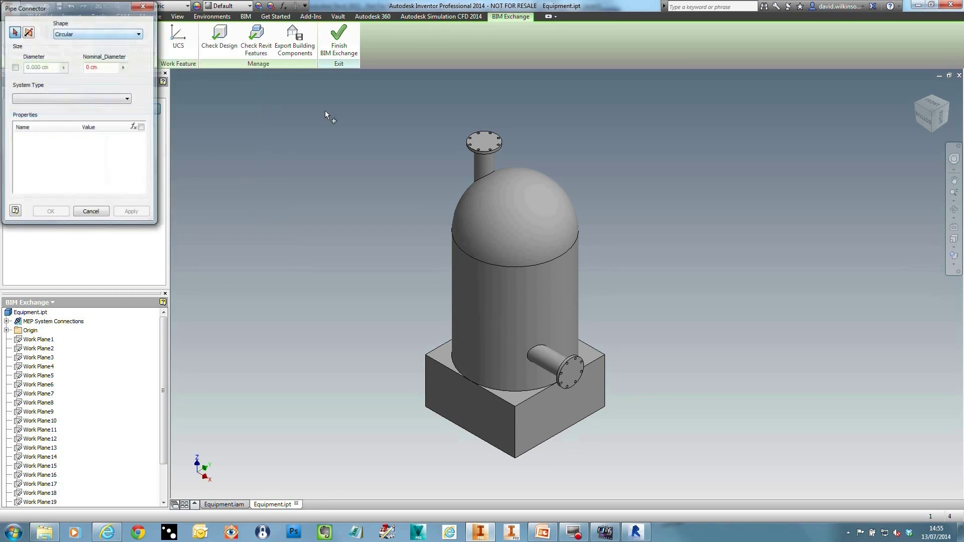
click(481, 143)
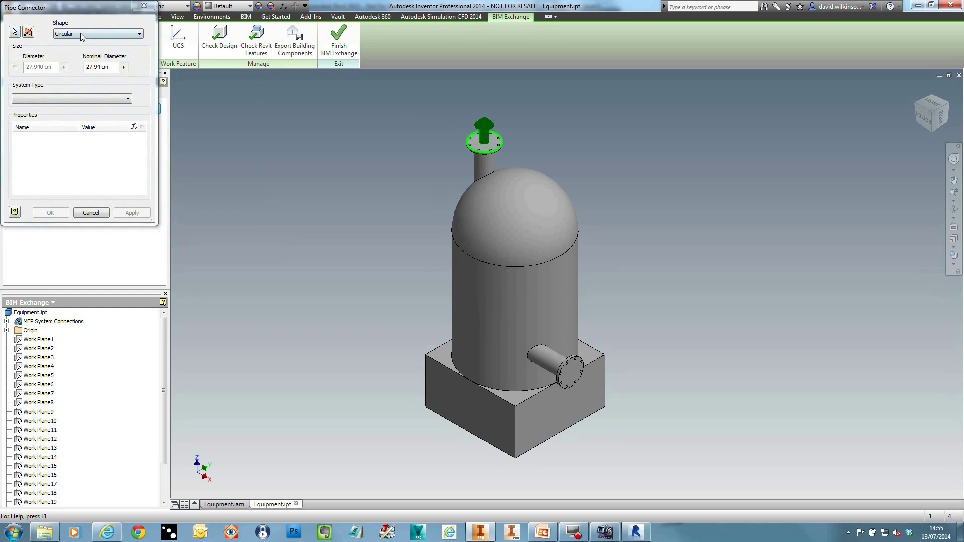
click(110, 69)
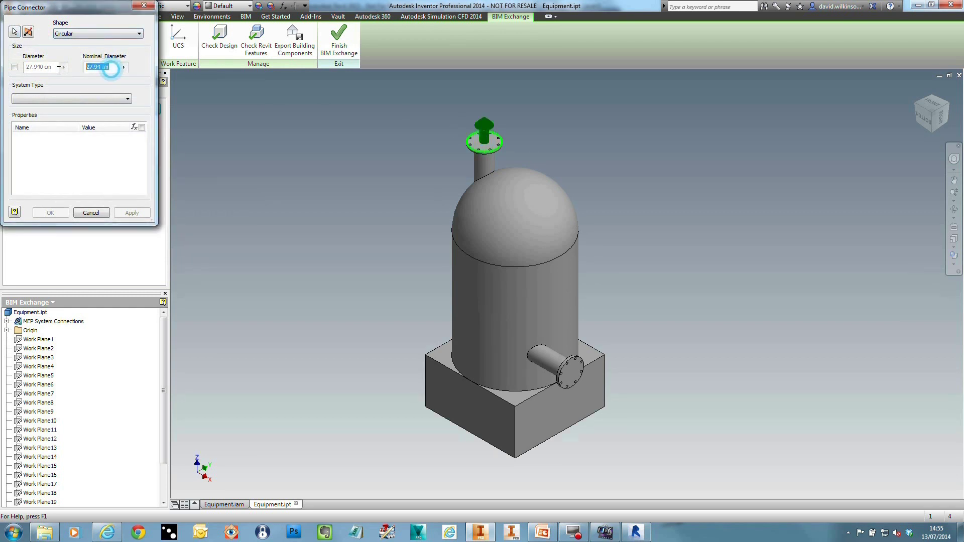
click(71, 99)
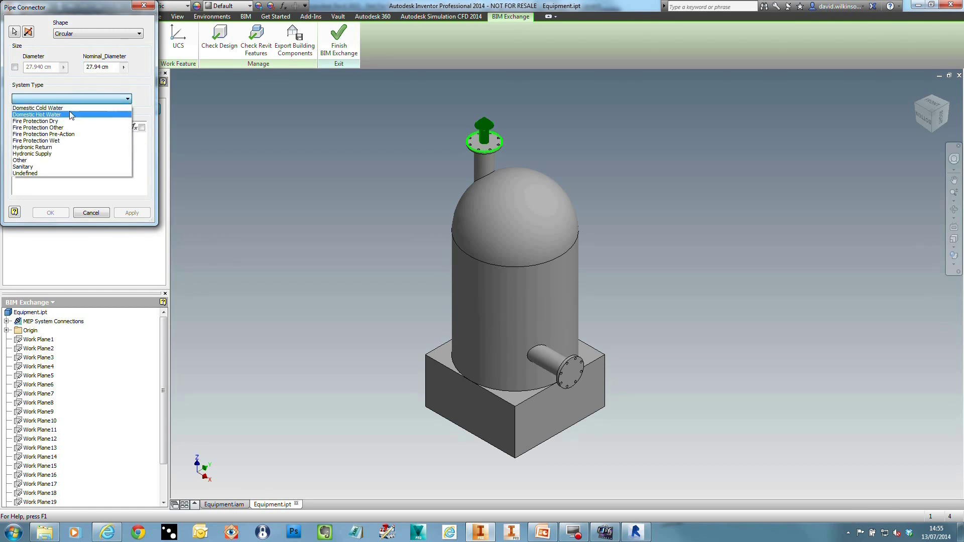
click(70, 115)
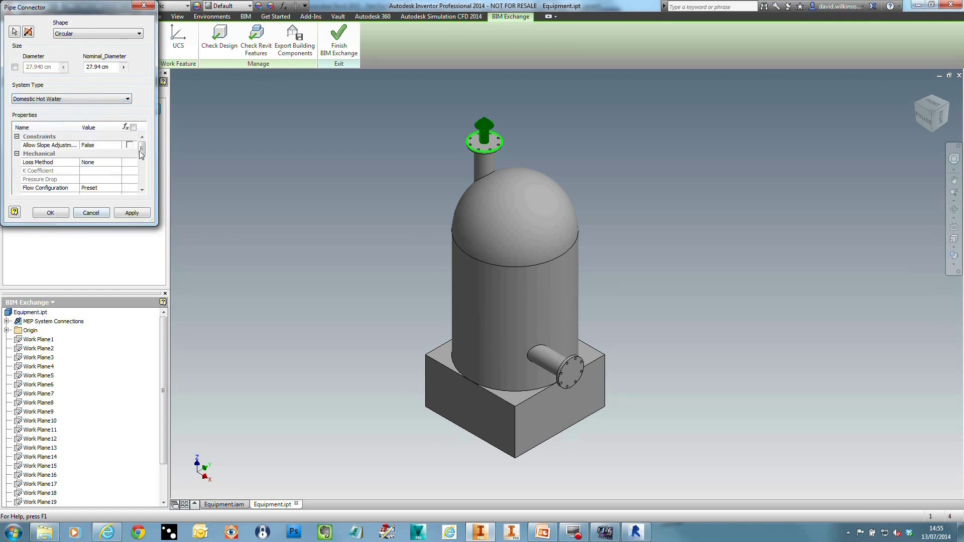
drag(141, 149, 143, 164)
drag(151, 217, 267, 299)
drag(254, 209, 263, 172)
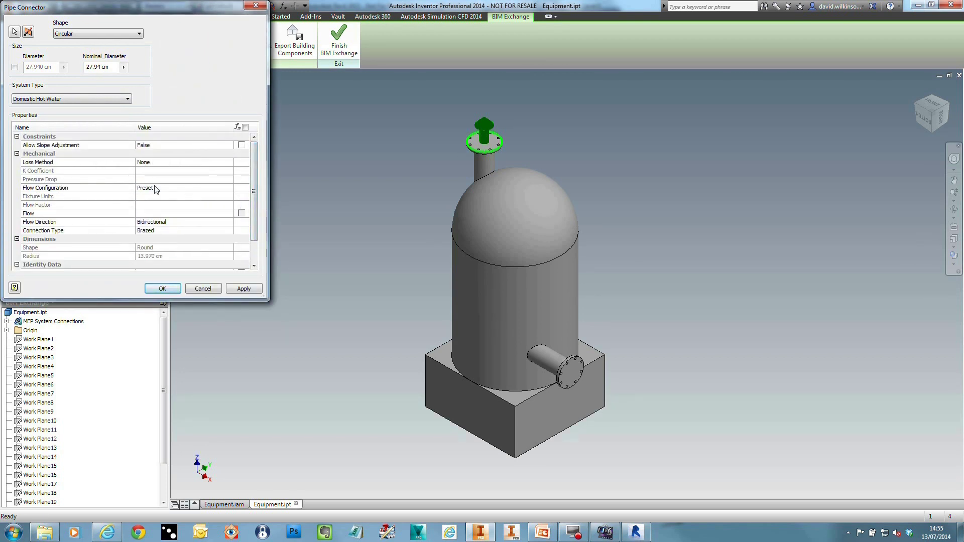
click(157, 287)
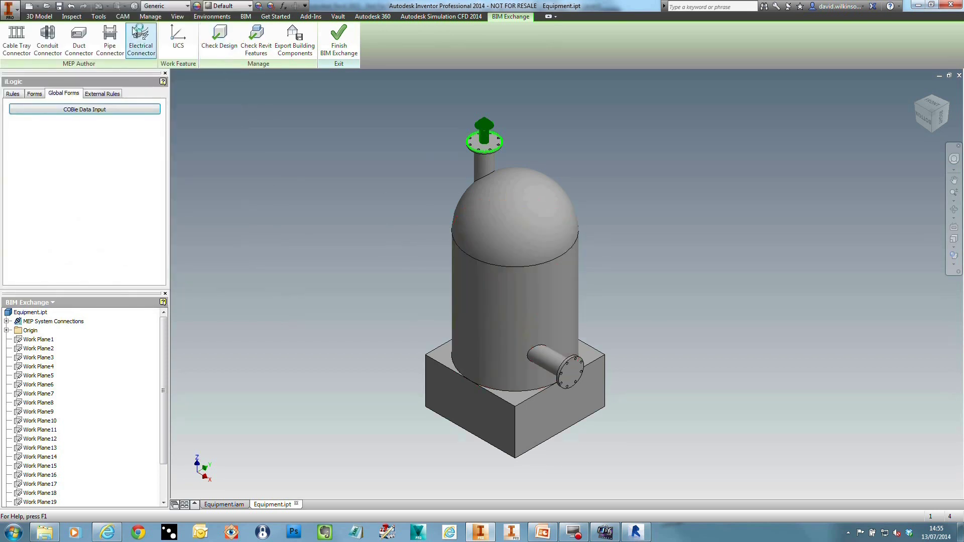
Step: Add a circular pipe connector with reversed direction and system type Domestic Cold Water to the lower side flange's face
click(109, 40)
click(568, 375)
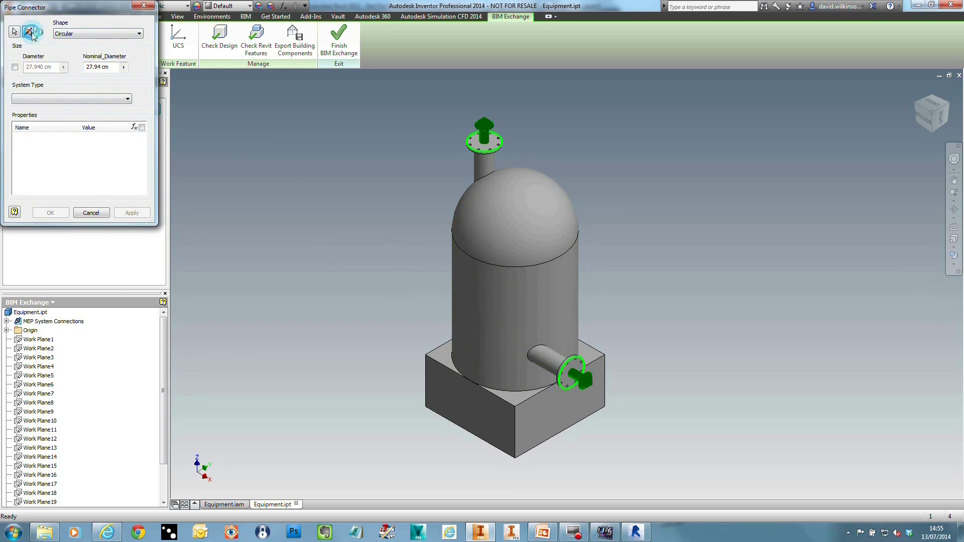
click(98, 97)
click(90, 109)
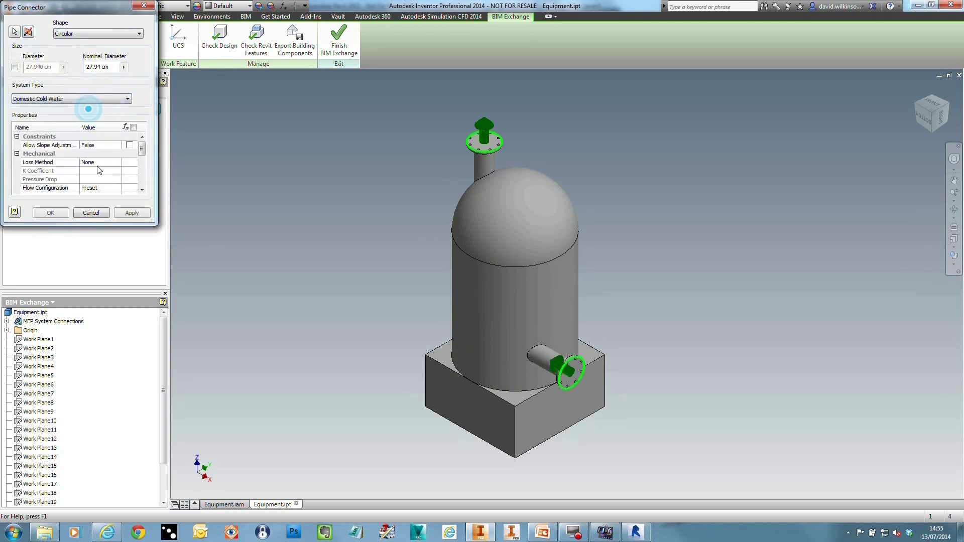
click(53, 213)
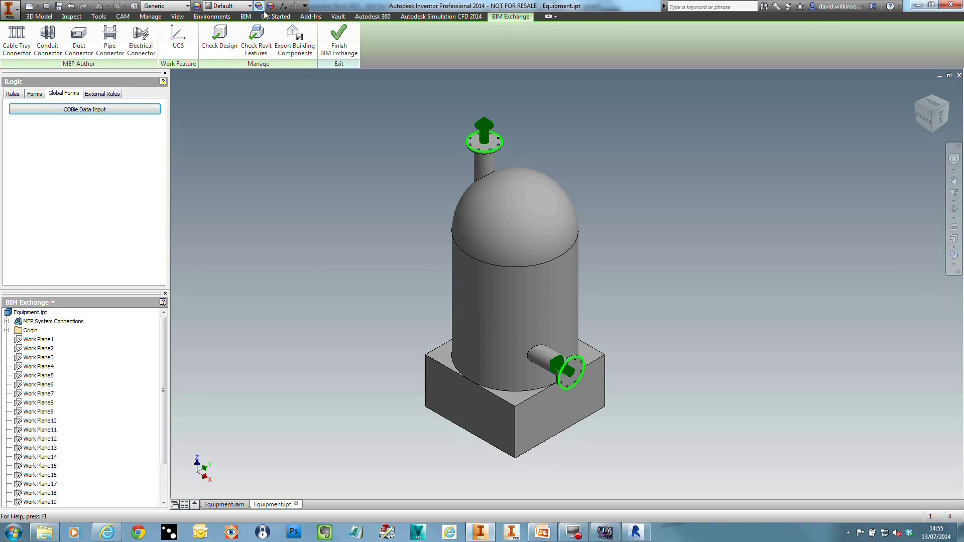
Step: Start the building component export and save the part under the file name eQUIP in the Inventor 2014 folder
click(305, 44)
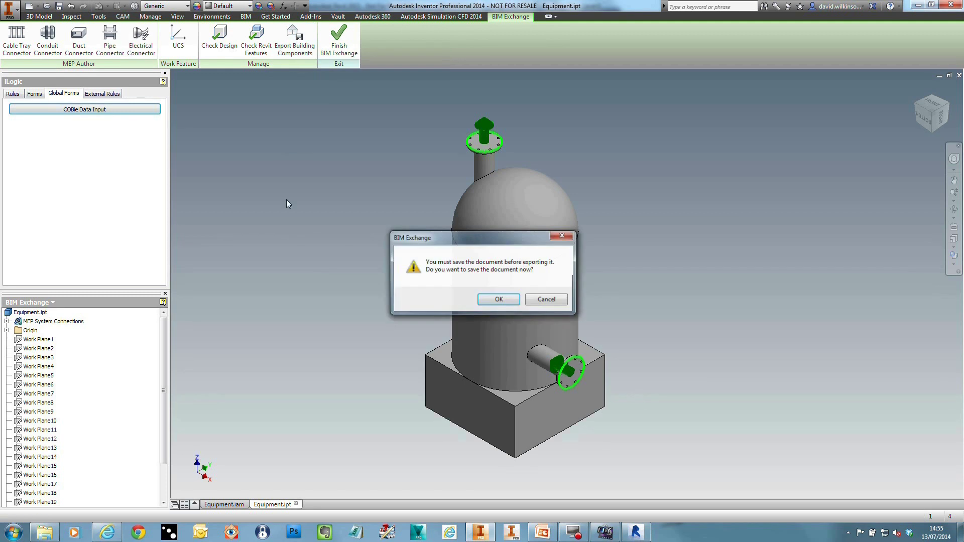
click(494, 299)
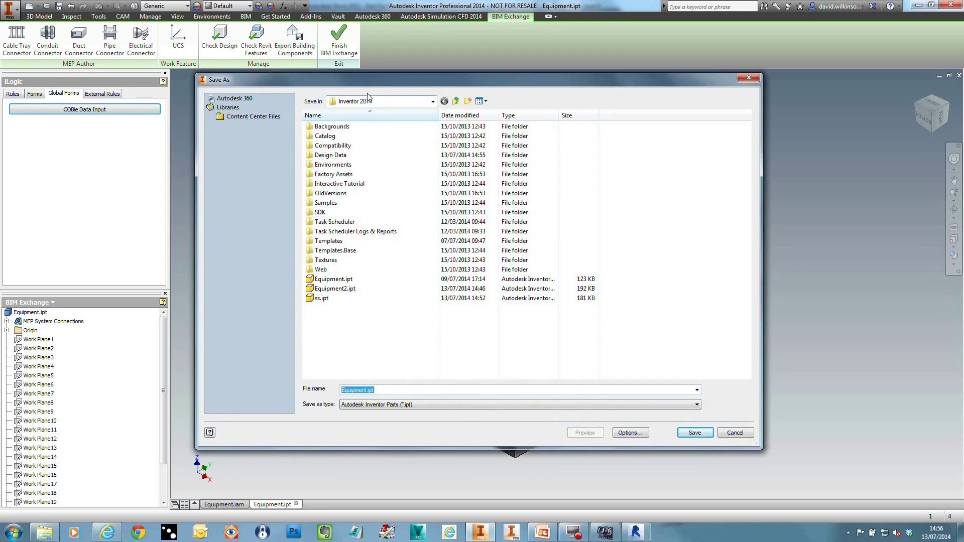
click(366, 104)
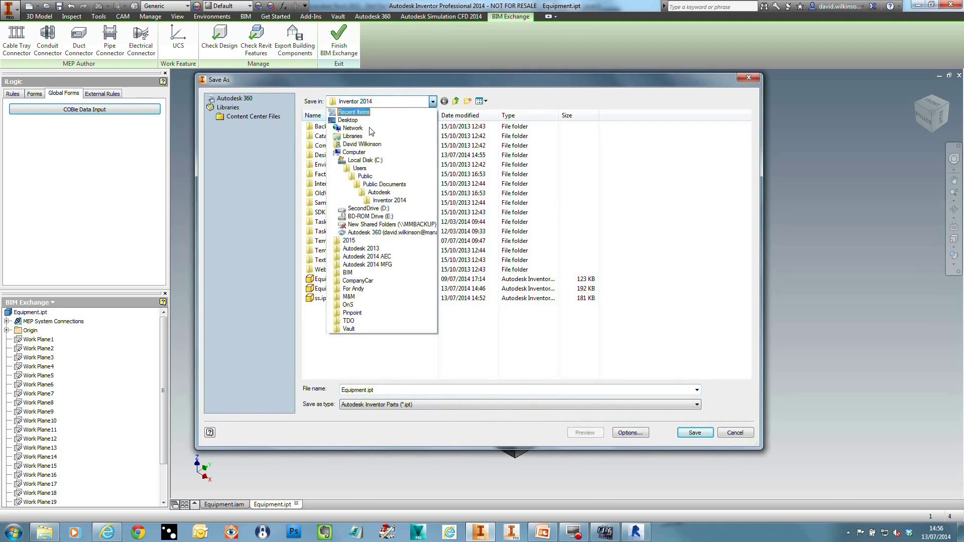
click(379, 391)
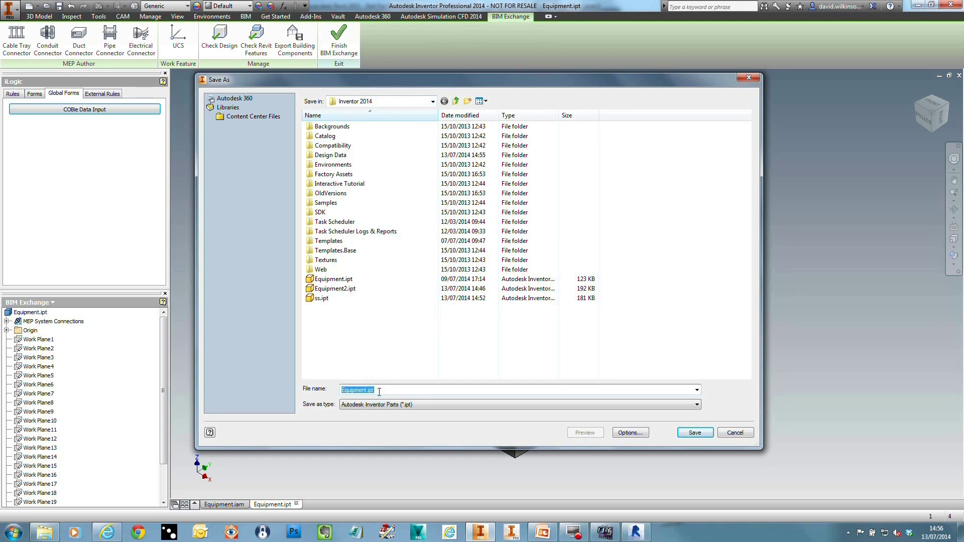
text(eQU)
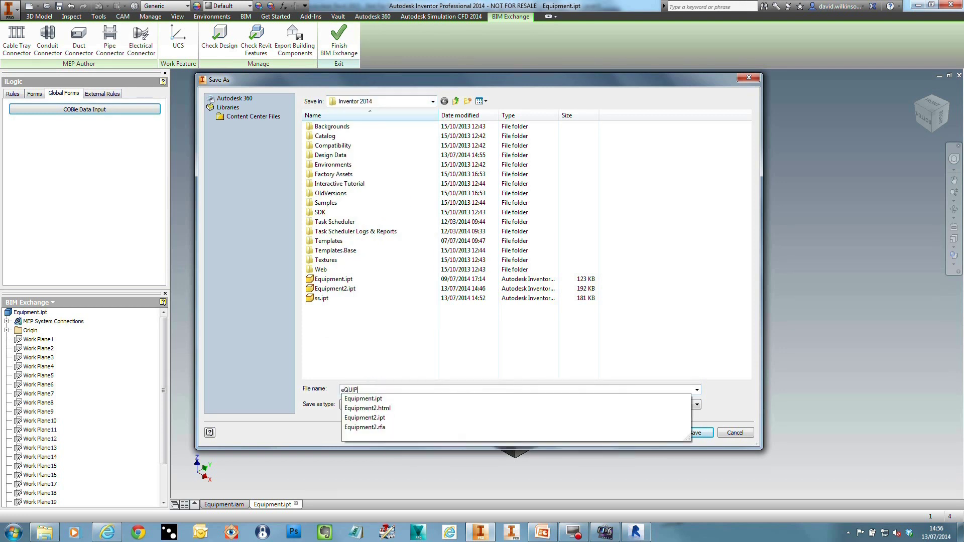
text(IP)
key(Return)
Step: Reopen the building component export for Revit family files and set the orientation to Model Origin
key(F6)
click(294, 40)
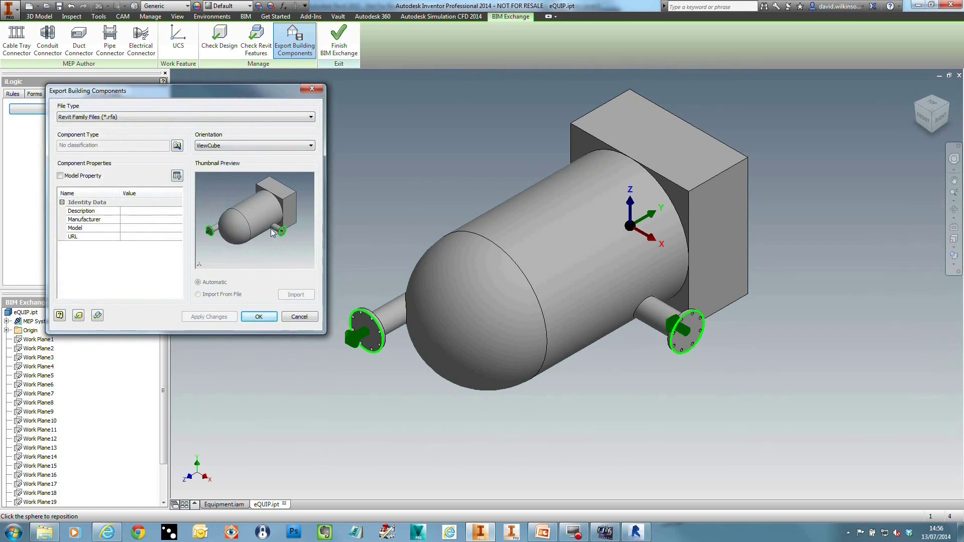
click(256, 140)
click(257, 161)
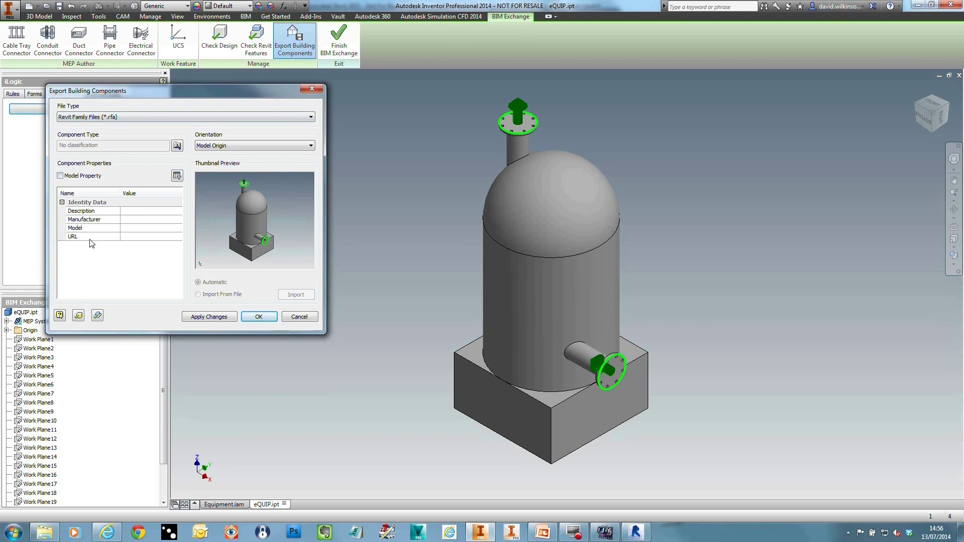
Step: Include the model properties in the component properties, check the COBie values, and apply and accept the export settings
click(60, 176)
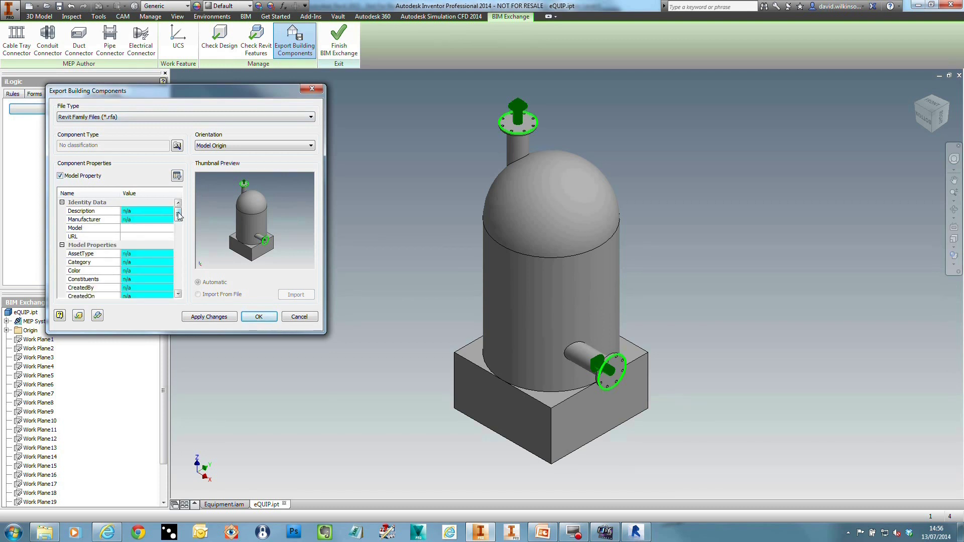
scroll(178, 221, down, 1)
scroll(178, 221, down, 4)
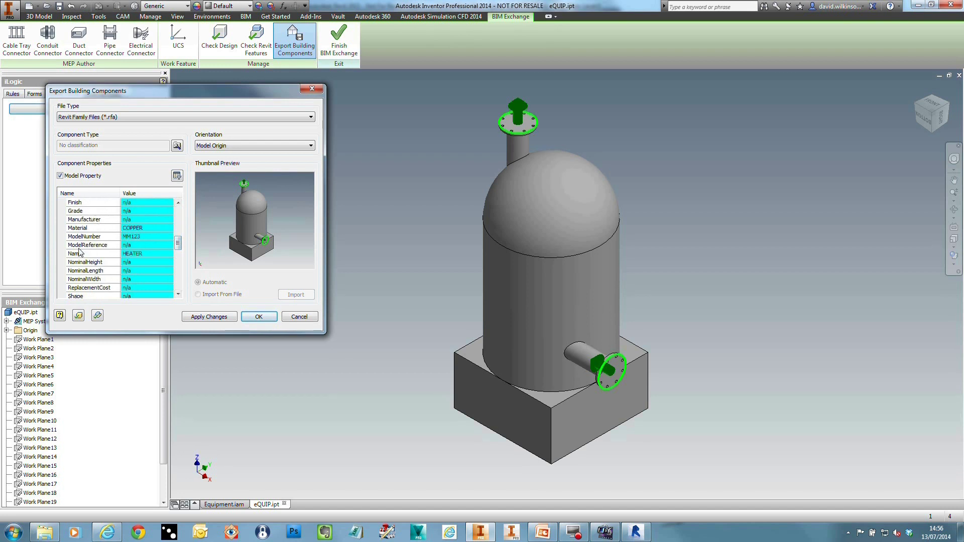
drag(180, 244, 182, 251)
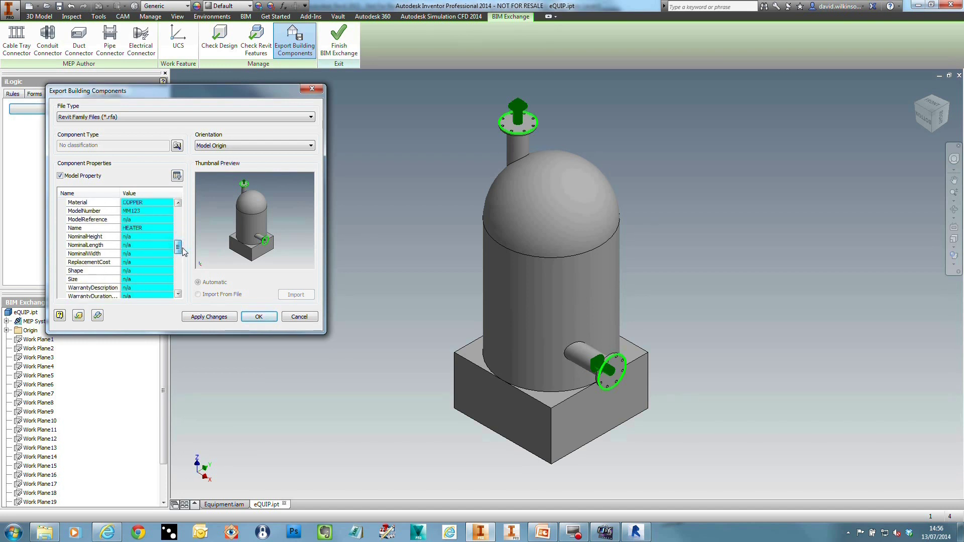
scroll(139, 224, up, 1)
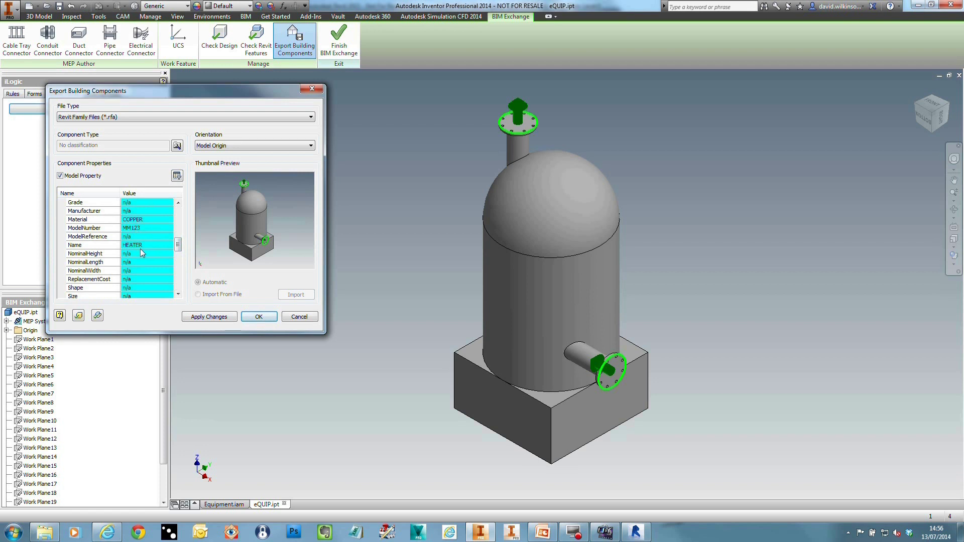
click(223, 318)
click(257, 317)
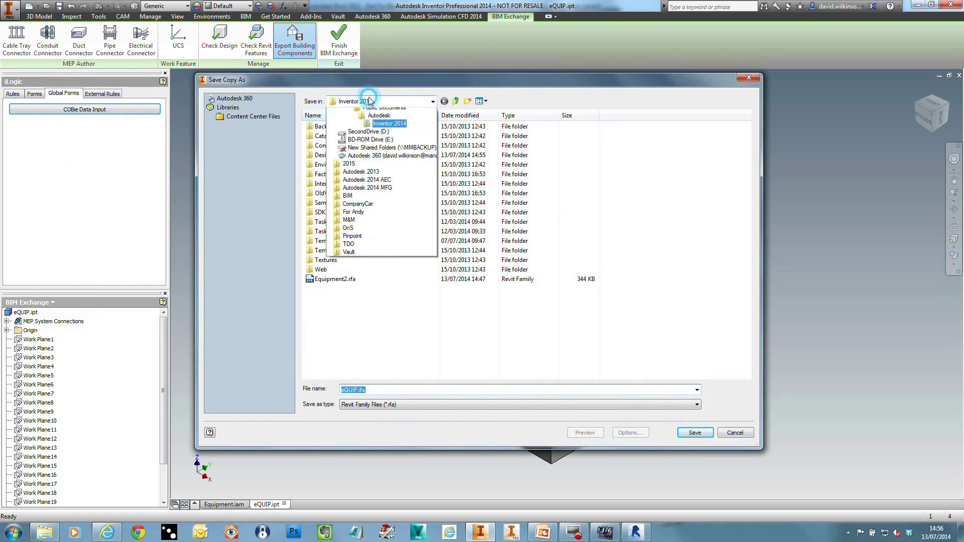
Step: Save the Revit family as DemoHeater in the _BIMDemo folder on the D: drive and decline the translation report
click(433, 101)
click(358, 210)
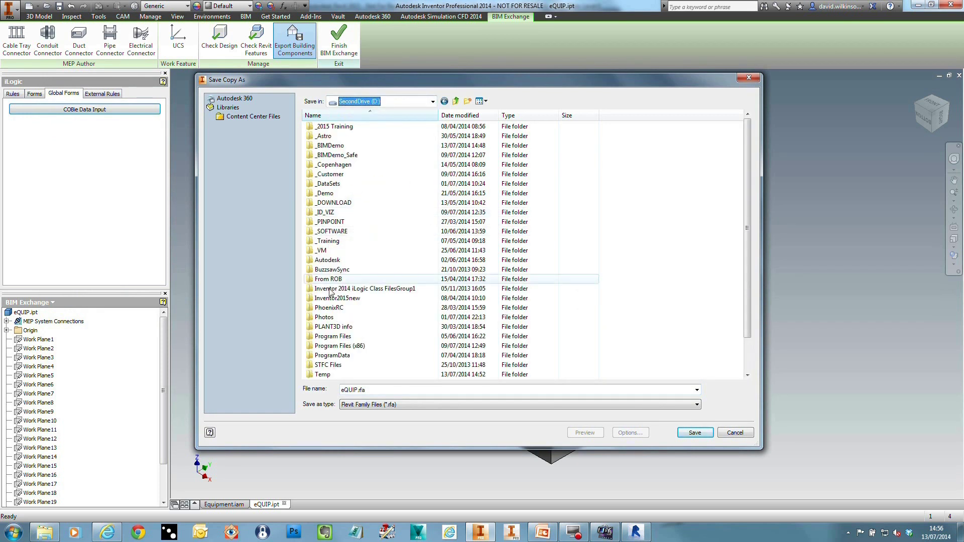
double_click(323, 147)
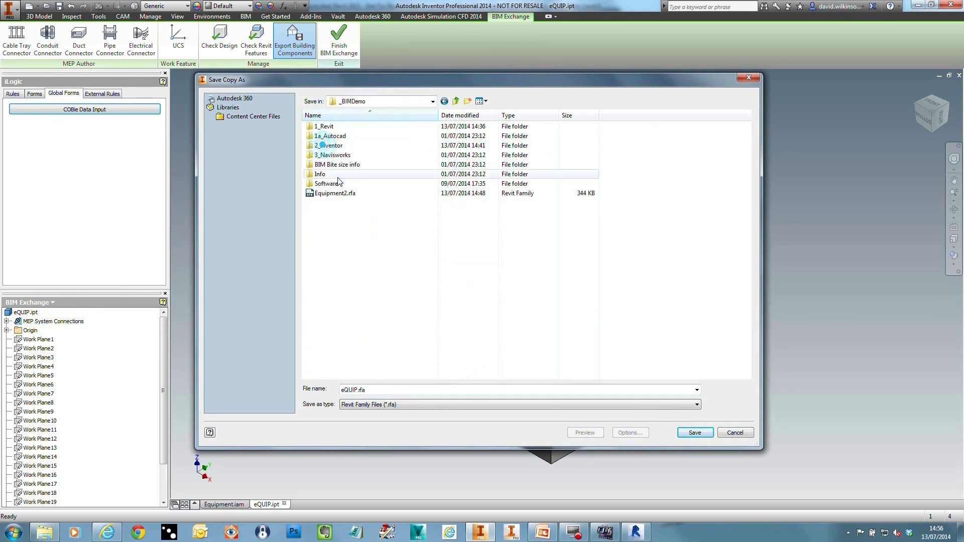
double_click(388, 389)
text(DemoHeater)
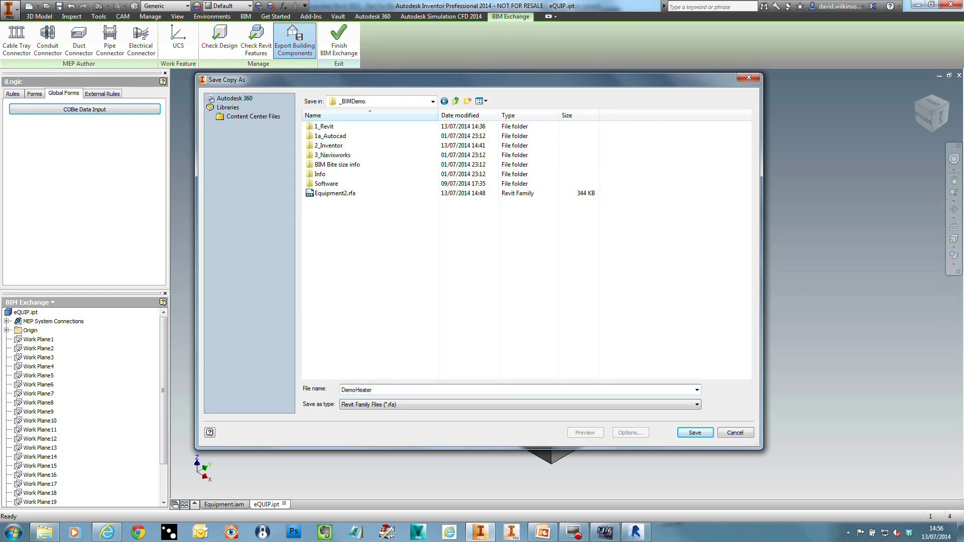
key(Return)
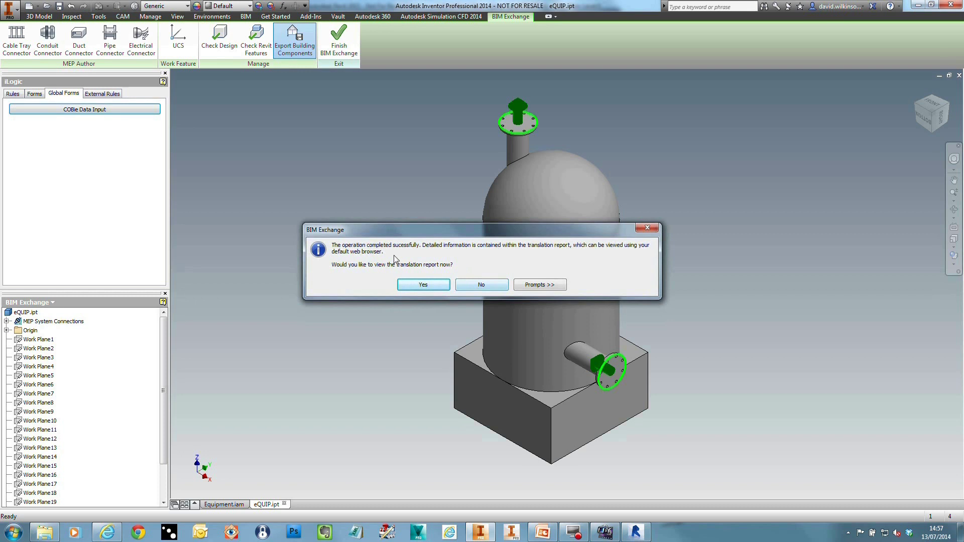
click(470, 287)
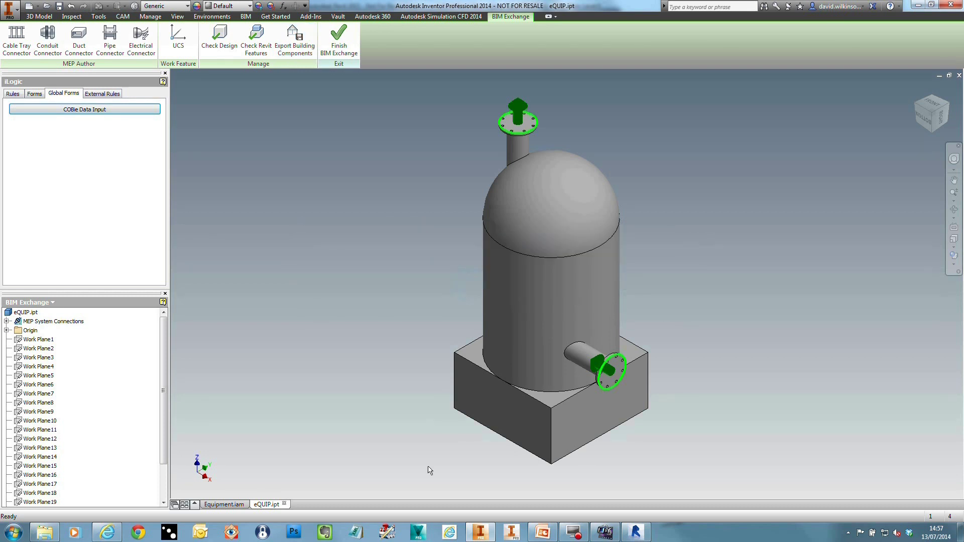
Step: Switch to Revit and load the DemoHeater.rfa family from D:'s _BIMDemo folder as a component for the Level 0 floor plan
click(636, 532)
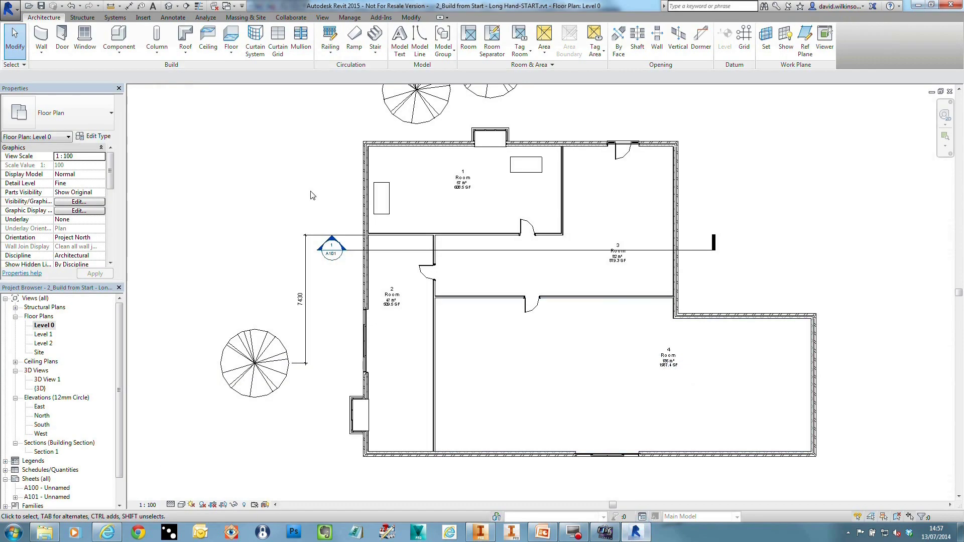
mouse_move(246, 138)
middle_down()
mouse_move(243, 161)
mouse_move(254, 131)
mouse_move(243, 129)
middle_up()
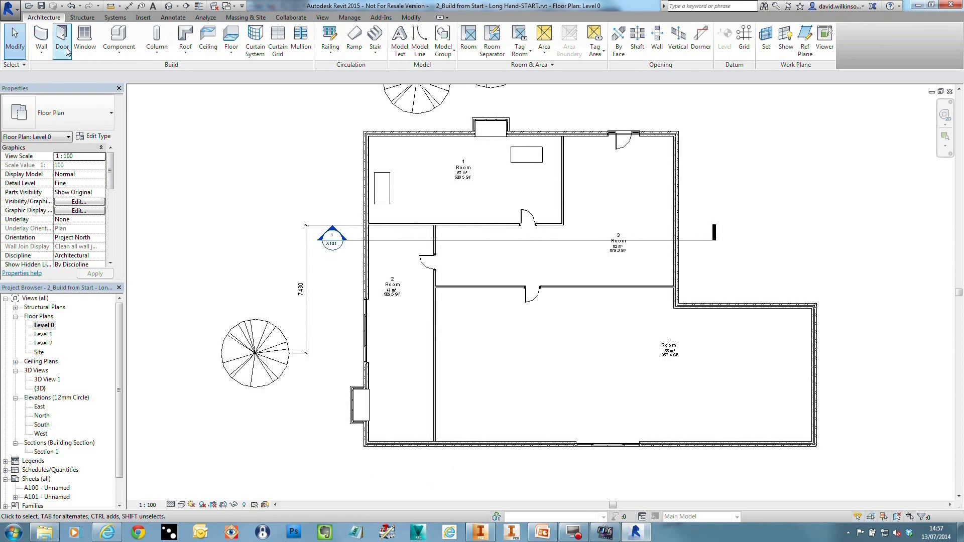
click(119, 38)
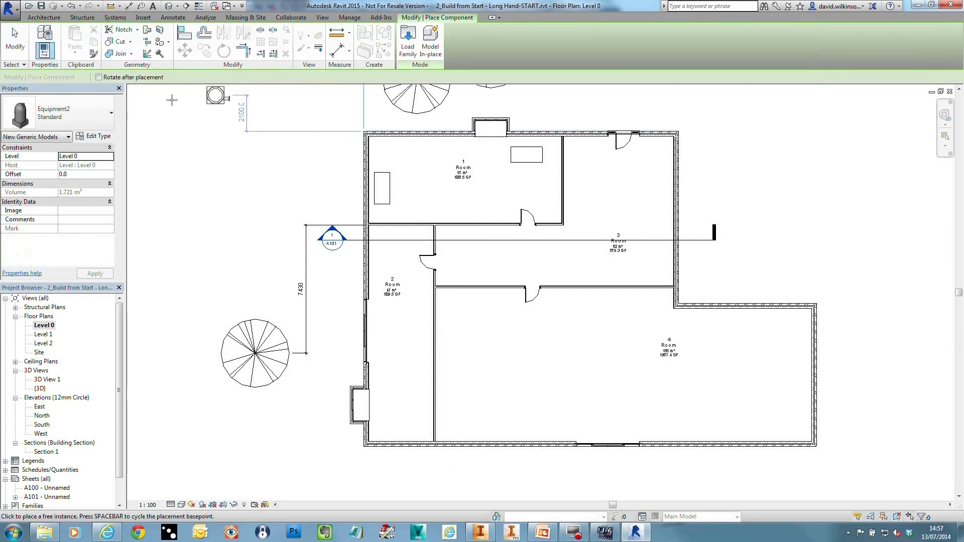
click(407, 41)
click(318, 88)
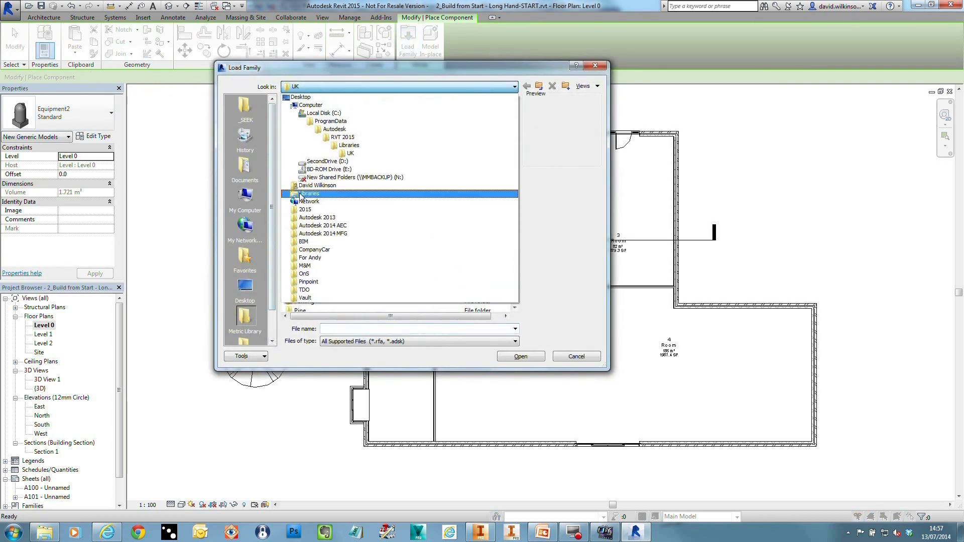
click(327, 161)
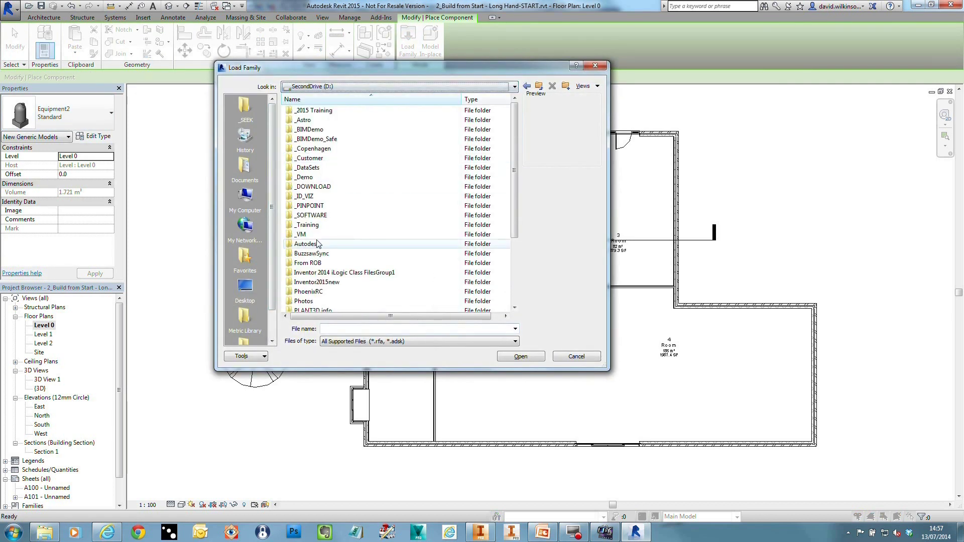
double_click(308, 130)
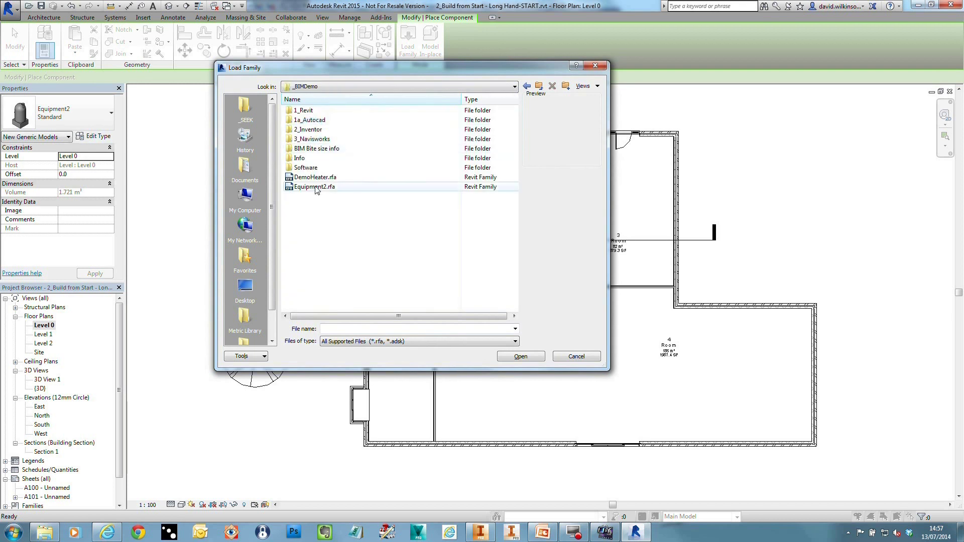
click(315, 179)
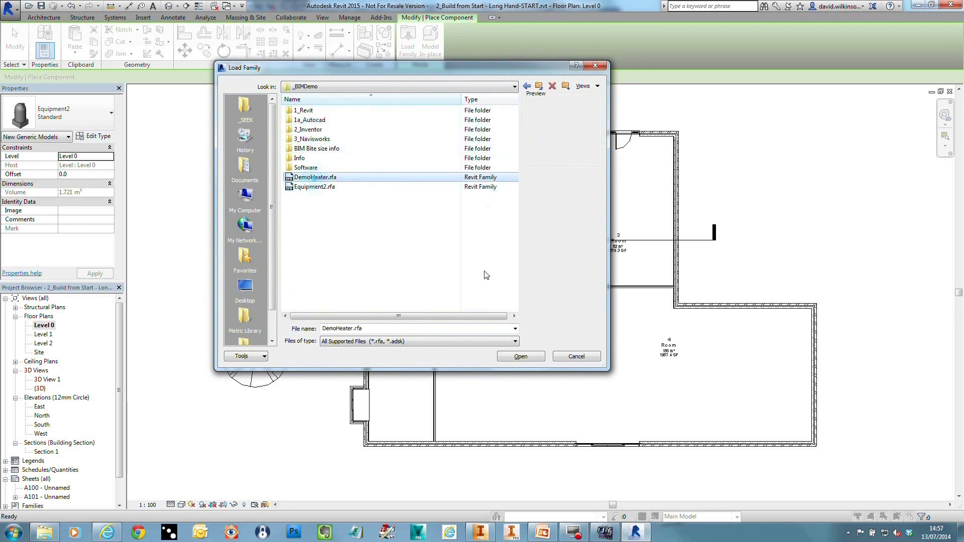
click(529, 354)
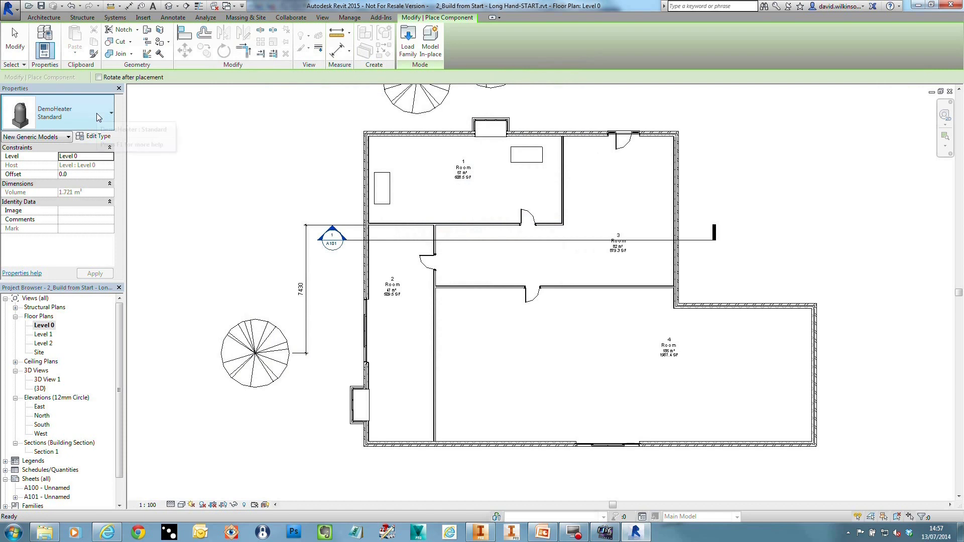
Step: Place one DemoHeater component of type Standard in Room 1, about 1200 mm from the upper wall, and end the placement
click(78, 116)
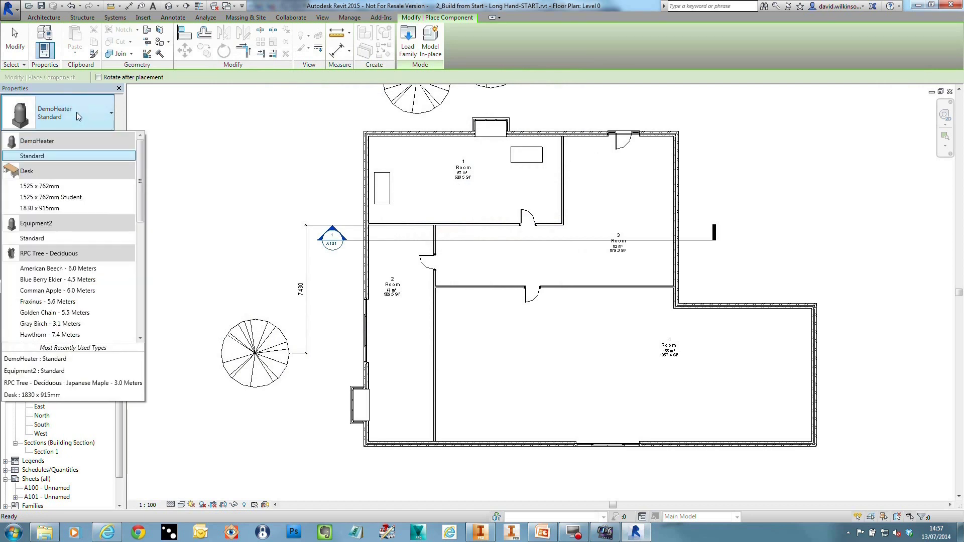
click(69, 154)
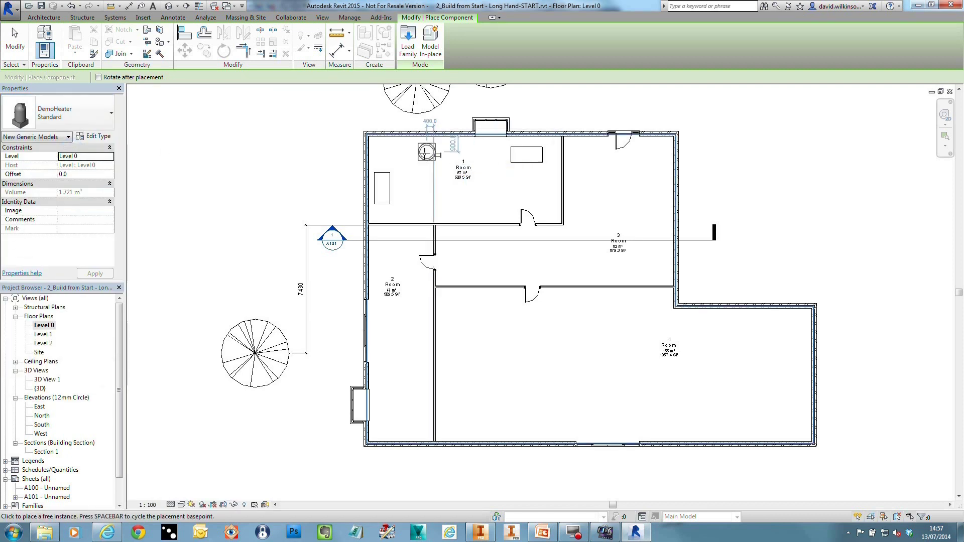
click(419, 157)
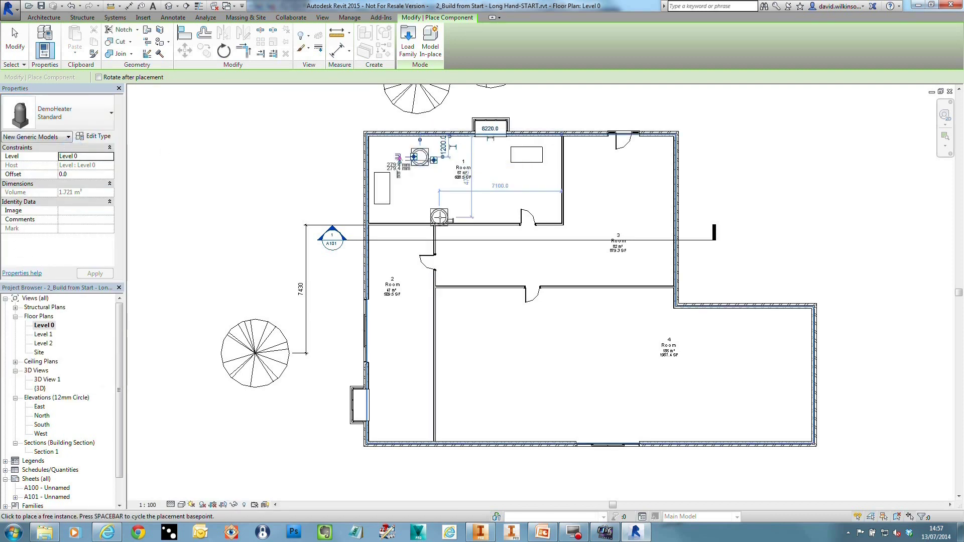
scroll(405, 159, up, 5)
middle_drag(405, 155, 376, 337)
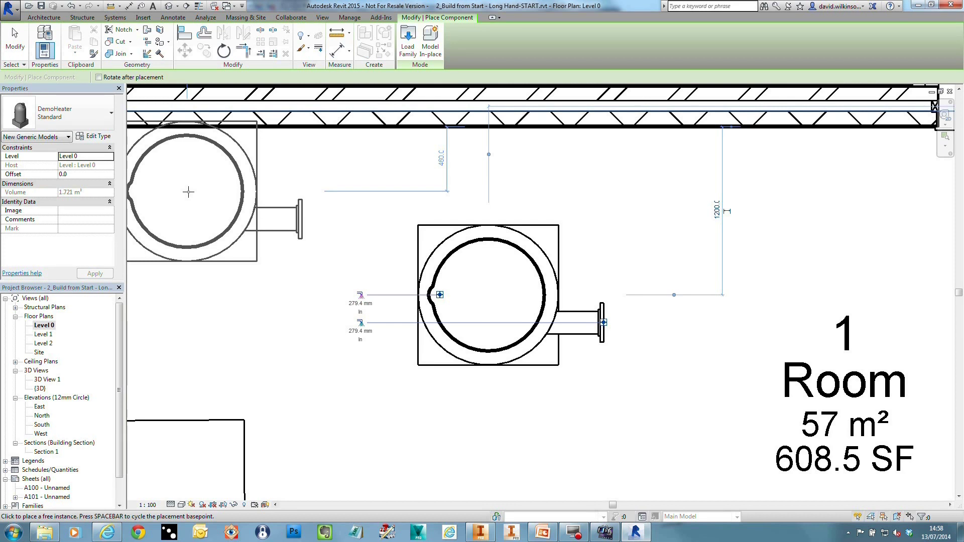
right_click(189, 193)
key(Escape)
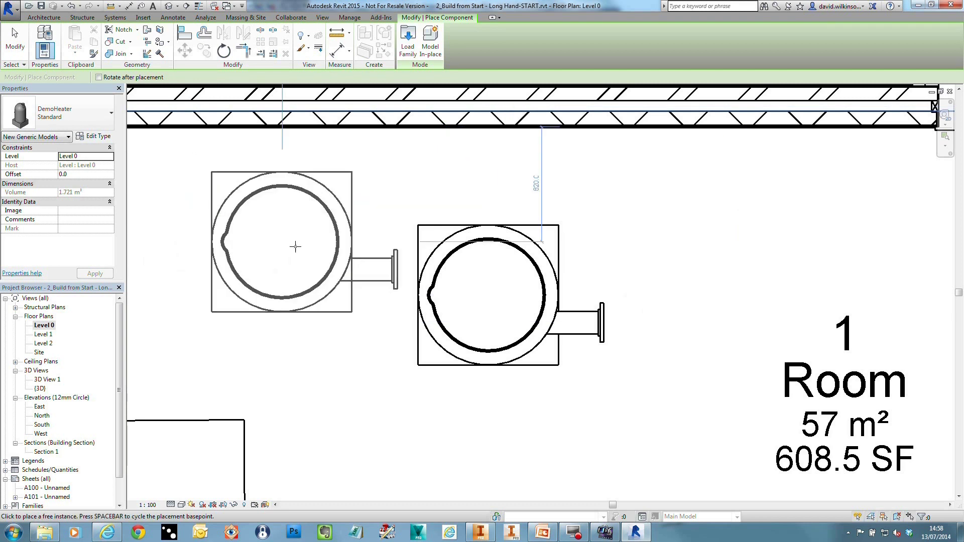
right_click(238, 196)
click(255, 202)
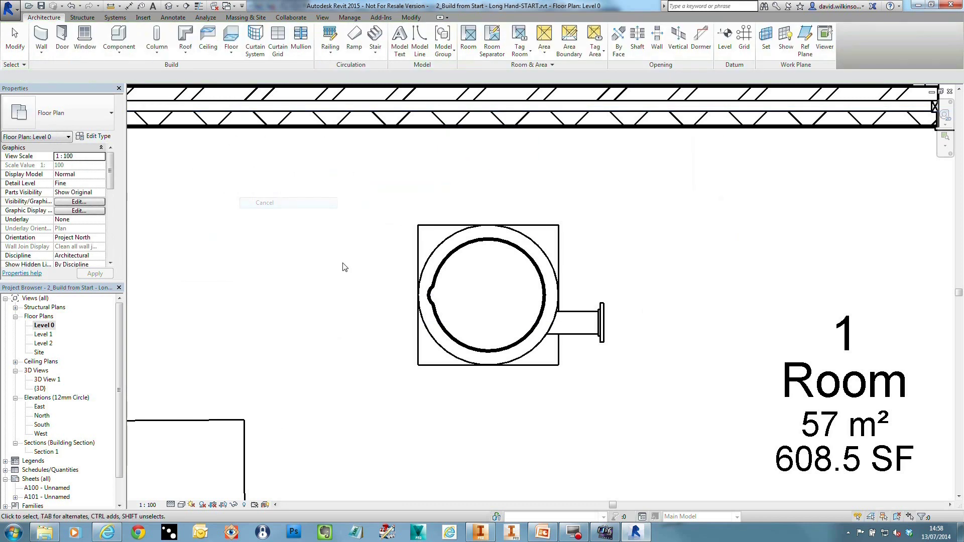
Step: Examine the placed DemoHeater's type properties for the dimensions and the COBie name, model number and material, then close and deselect it
click(439, 226)
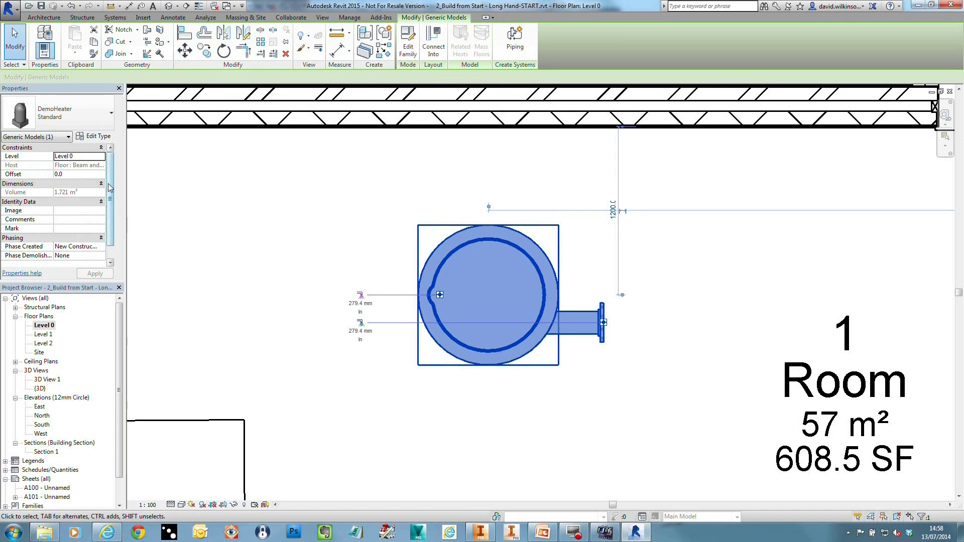
scroll(111, 208, down, 1)
scroll(110, 208, up, 1)
click(97, 136)
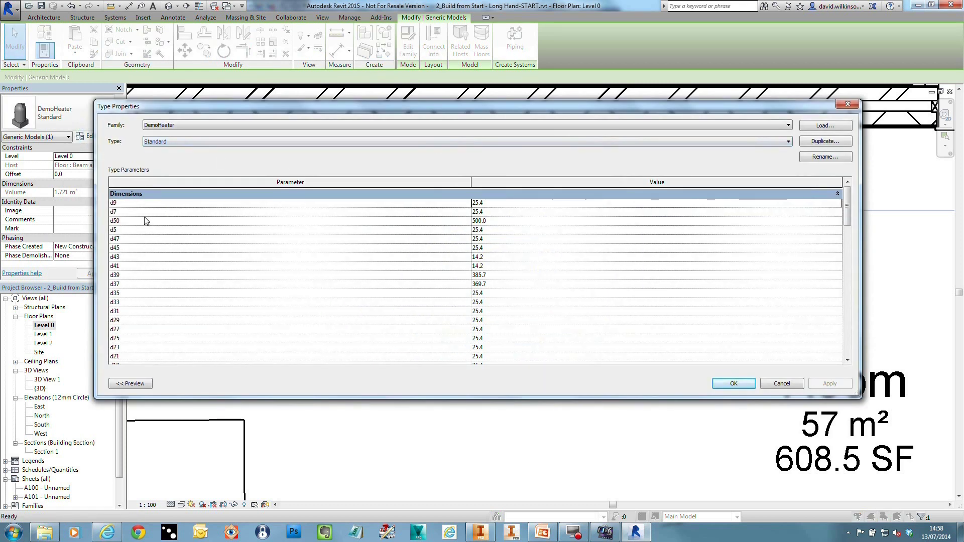
mouse_move(848, 202)
mouse_down()
mouse_move(852, 225)
mouse_move(855, 214)
mouse_up()
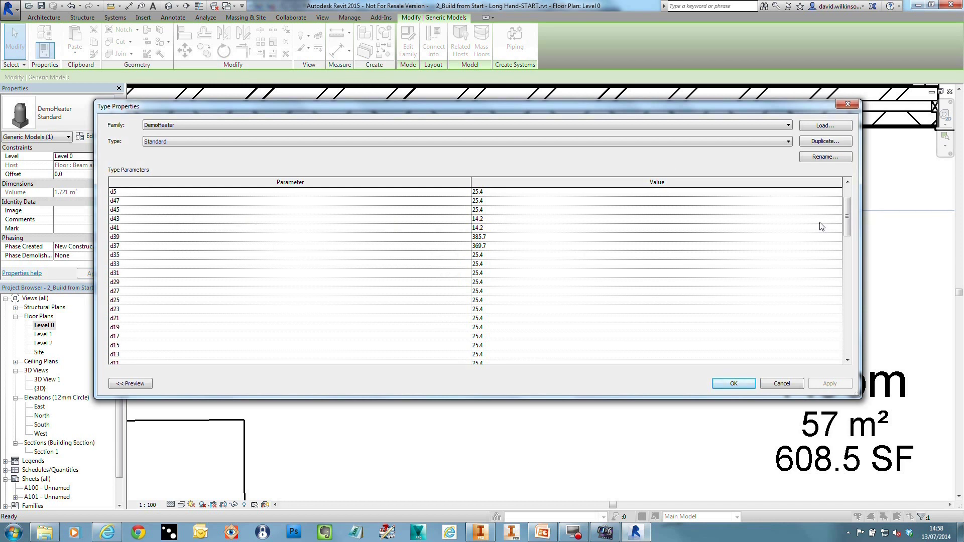
drag(847, 216, 854, 288)
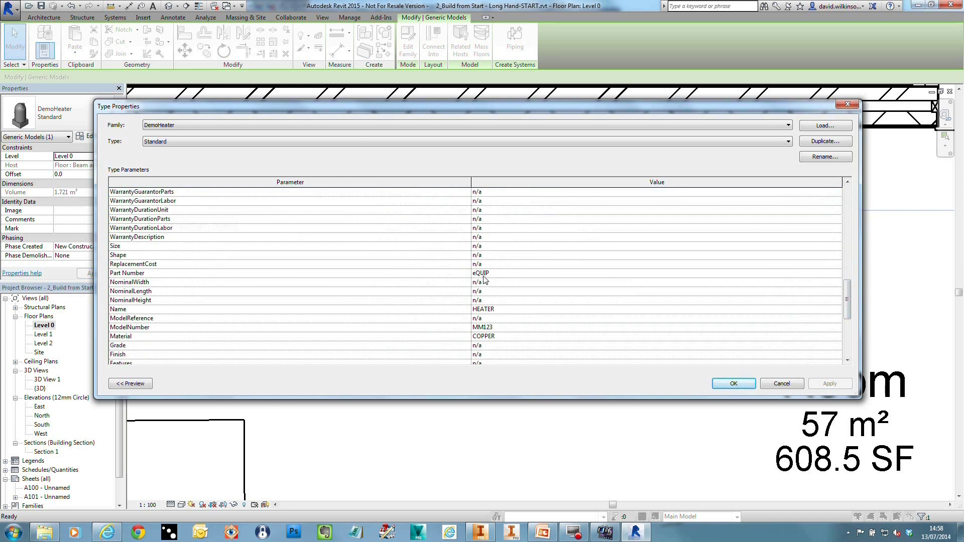
click(491, 310)
click(494, 327)
click(495, 336)
click(734, 383)
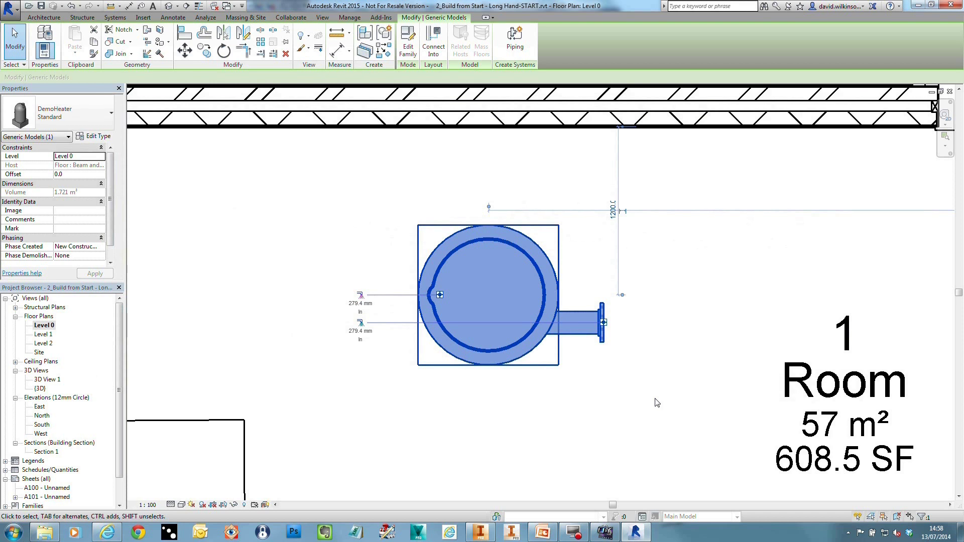
click(656, 403)
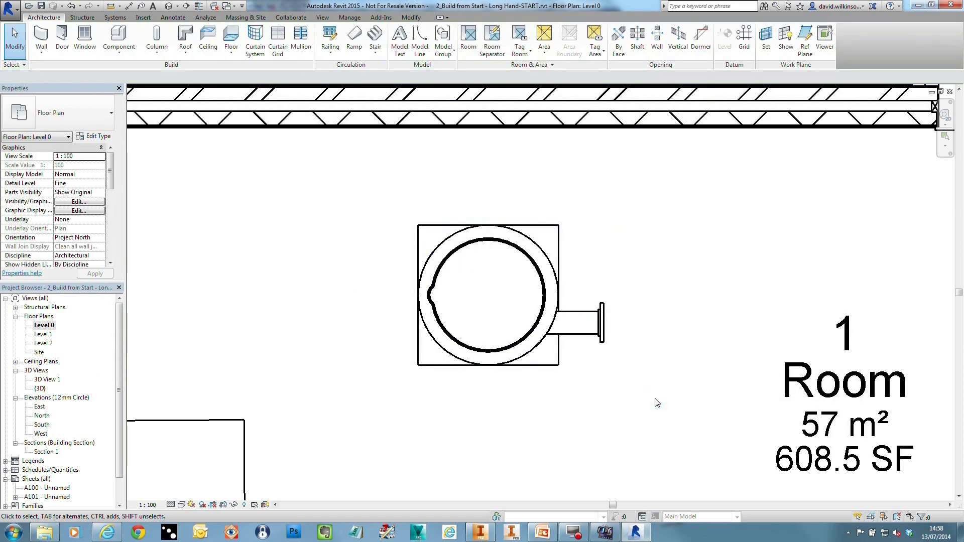